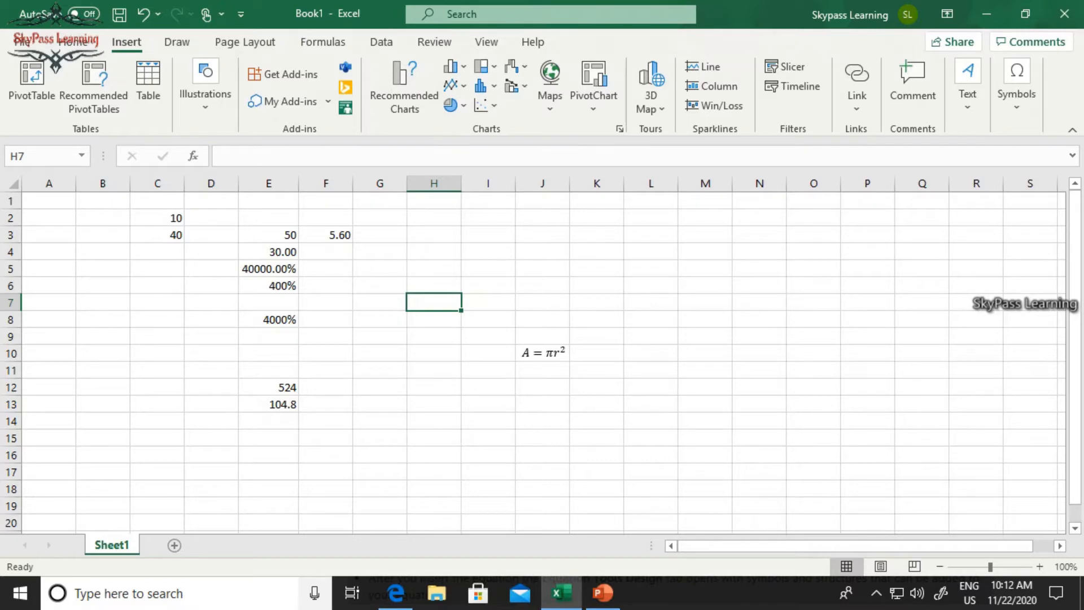
Insert the North East Arrow symbol from the Arrows subset into cell H7
left_click(1016, 93)
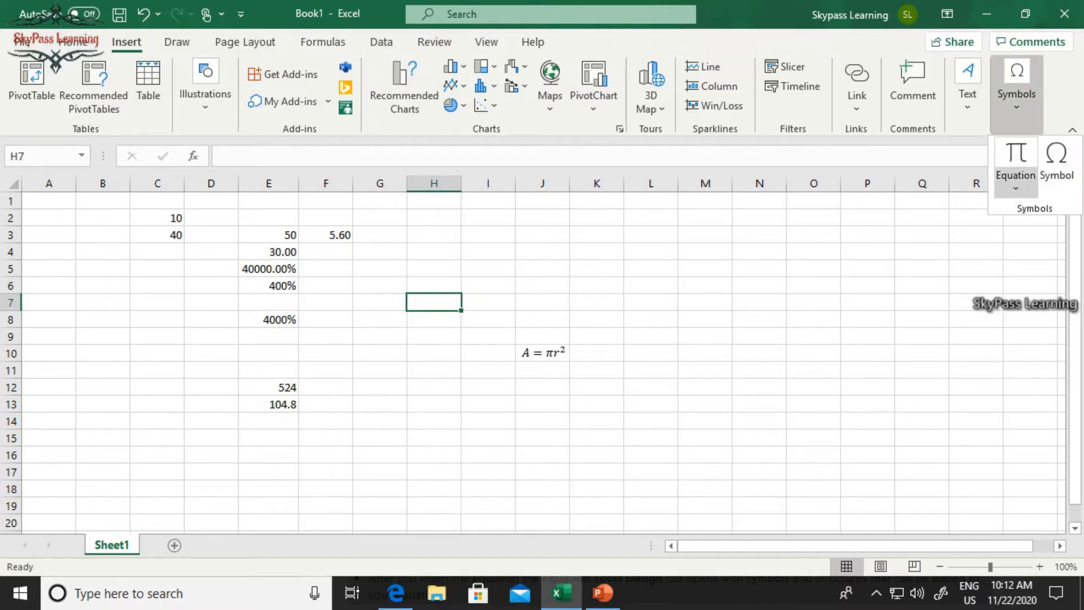
left_click(1016, 187)
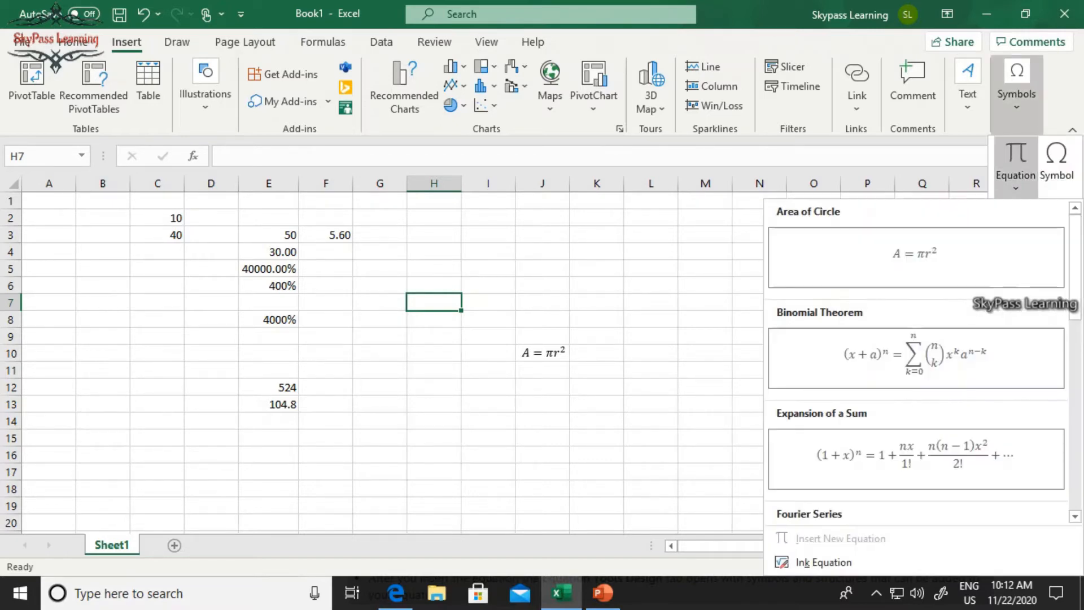
left_click(1056, 163)
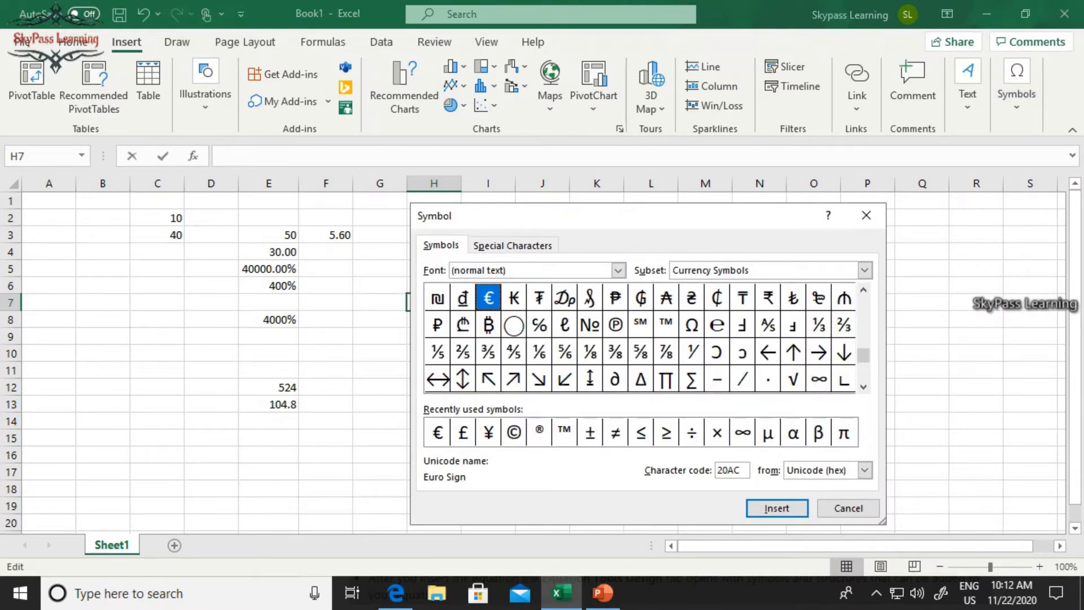
left_click(691, 379)
left_click(514, 379)
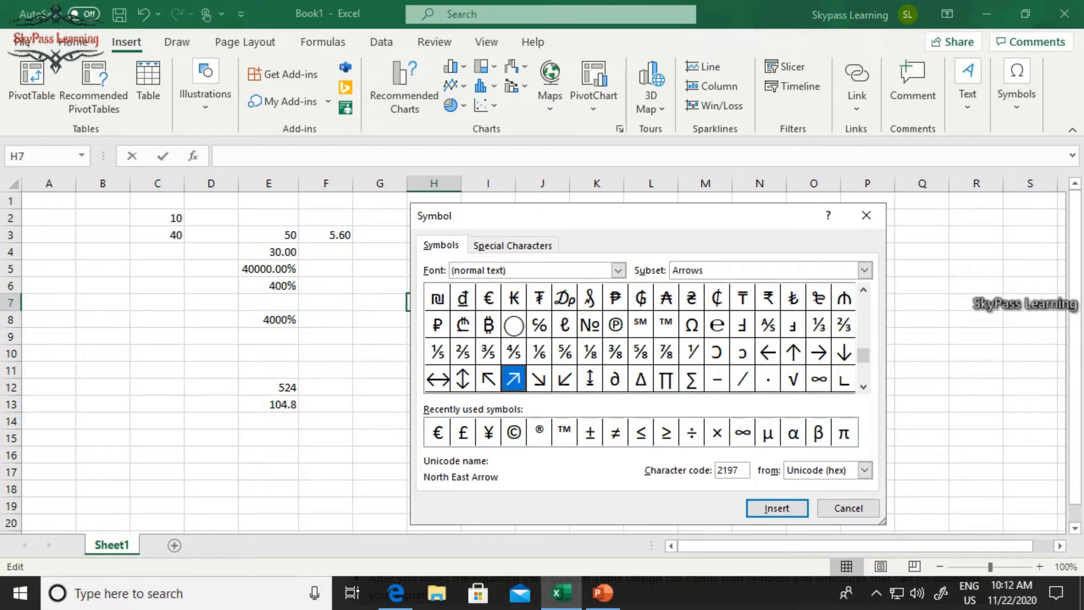
left_click(777, 508)
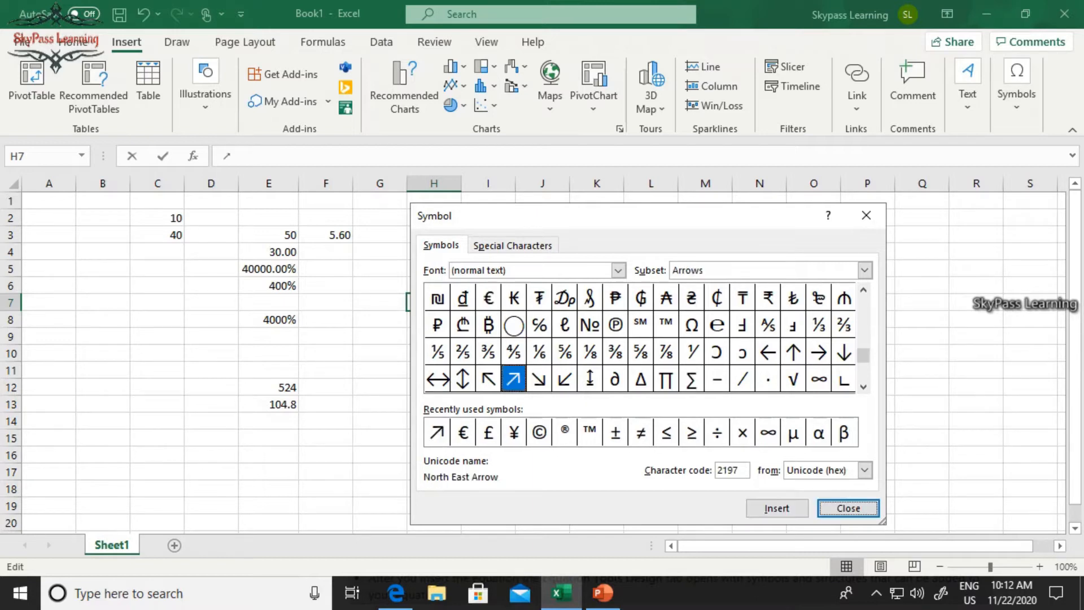
left_click(848, 508)
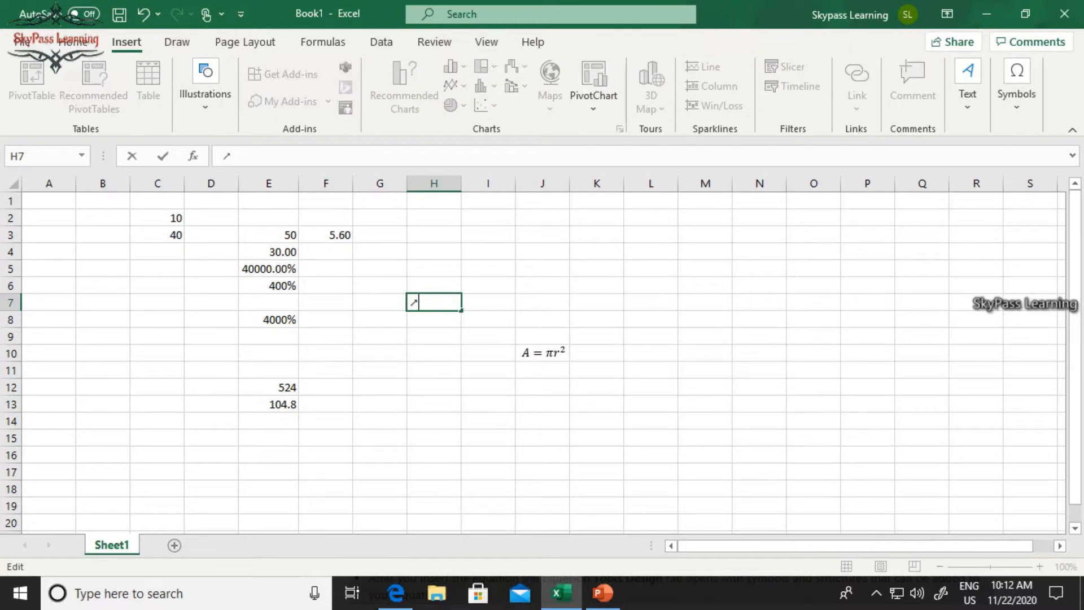
Add the text "Zup" after the arrow in cell H7 and commit the entry
type("hr")
key("BackSpace")
key("BackSpace")
type("ZUp")
key("Return")
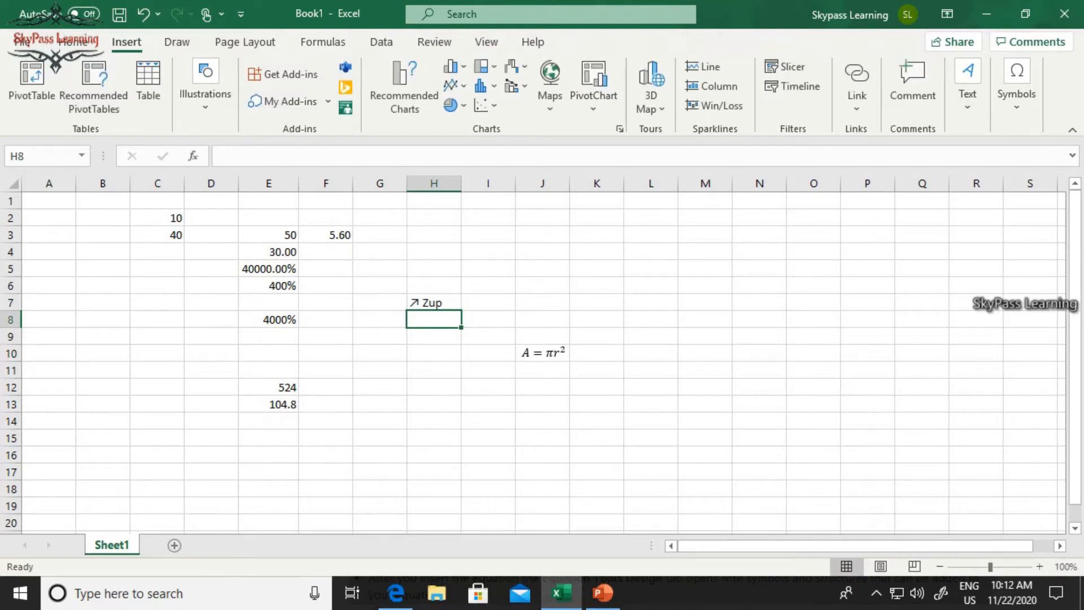
Edit the text after the arrow in cell H7 so that it reads "Up"
key("Up")
key("F2")
key("Left")
key("Left")
key("Left")
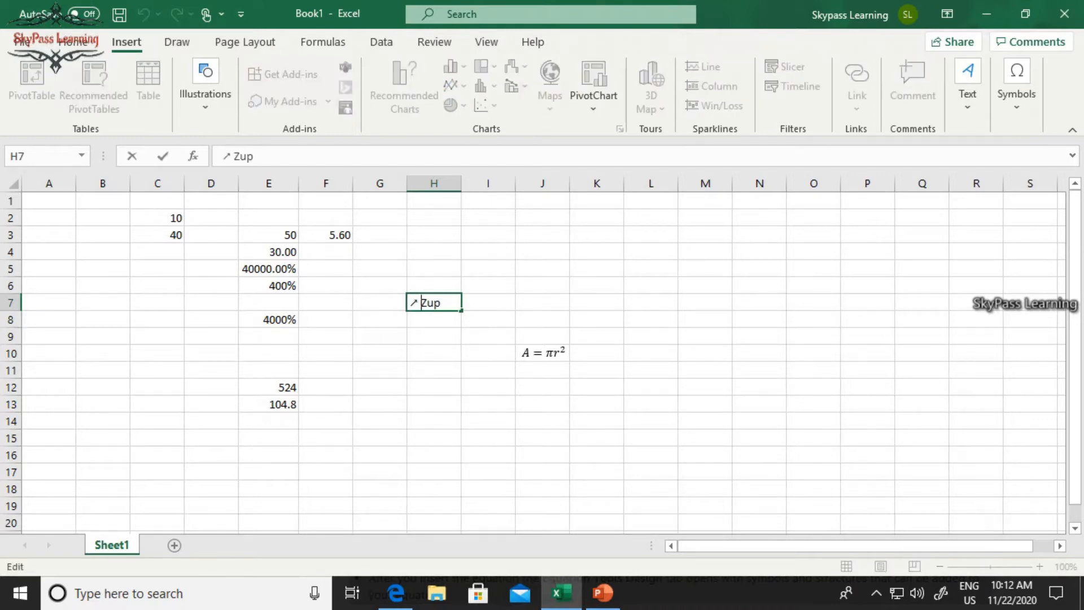
key("Delete")
key("Delete")
type("U")
key("Return")
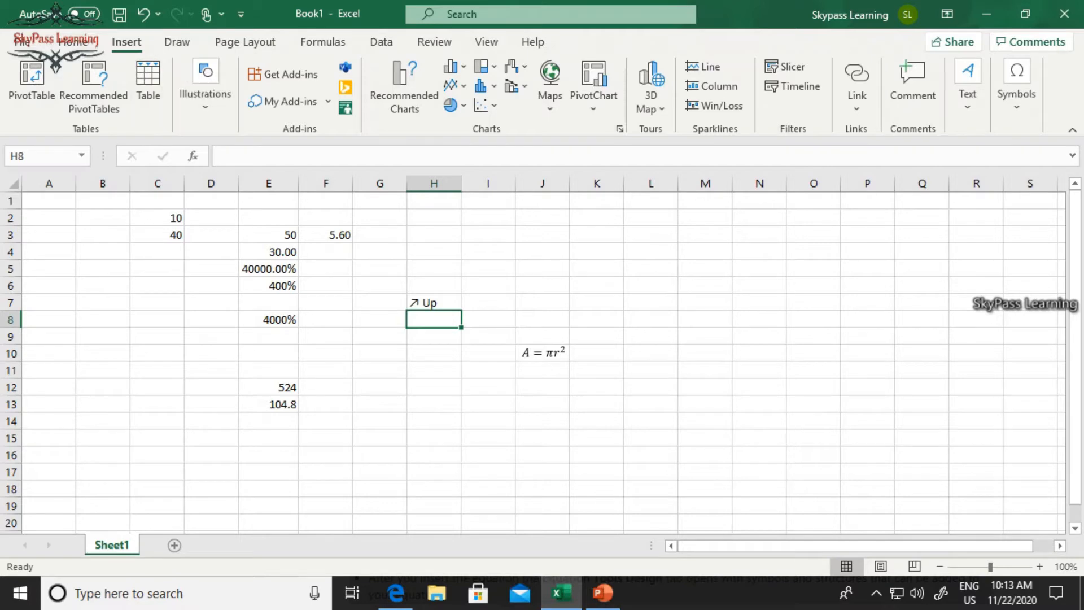
Insert WordArt in the orange fill and outline style with the text "TESTING"
left_click(968, 85)
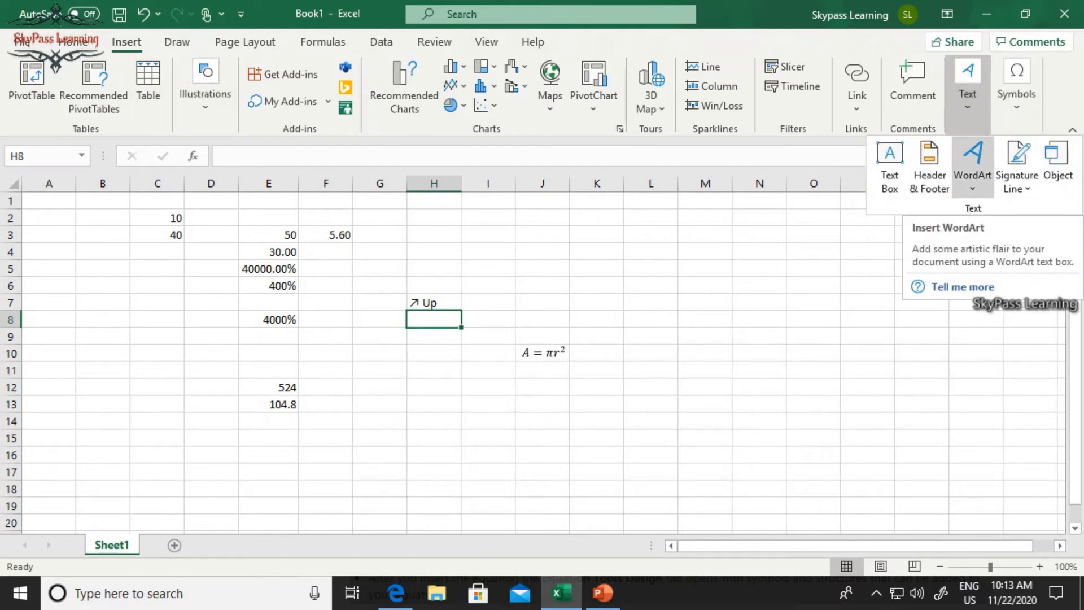
left_click(973, 164)
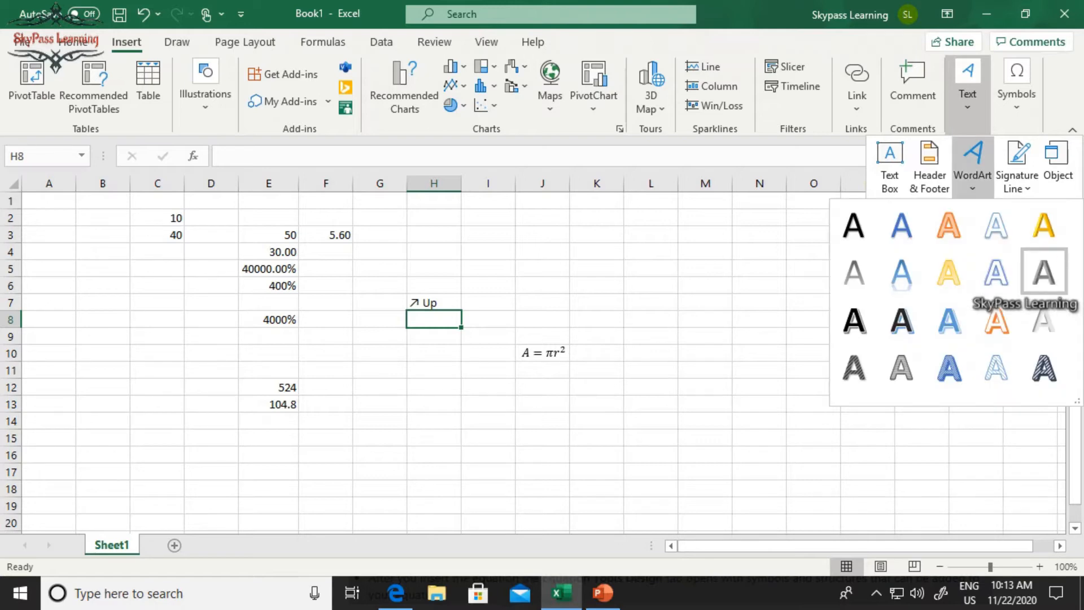
left_click(949, 225)
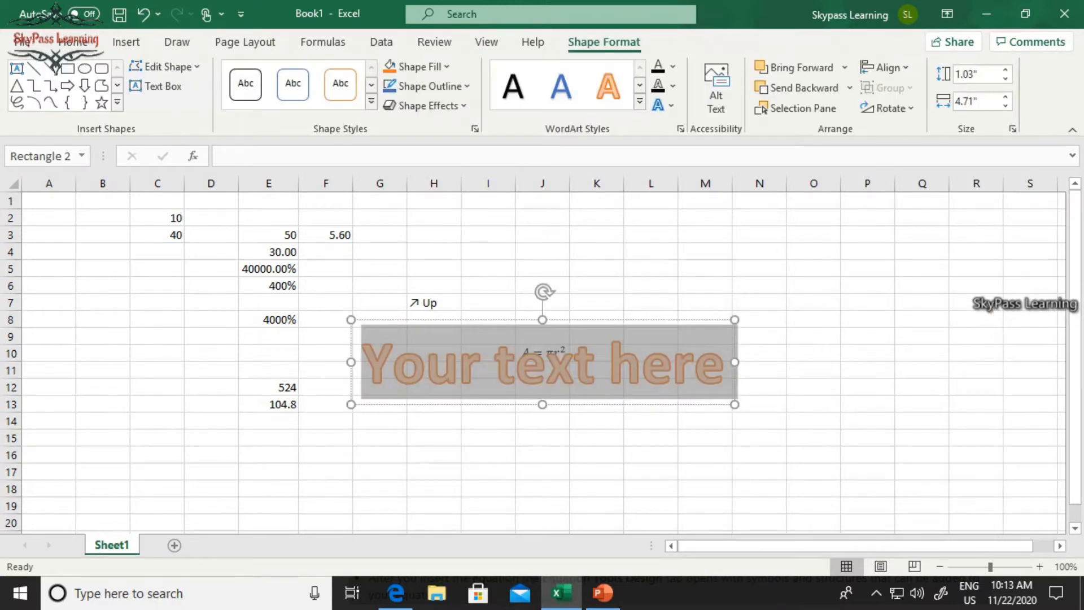
type("TEST")
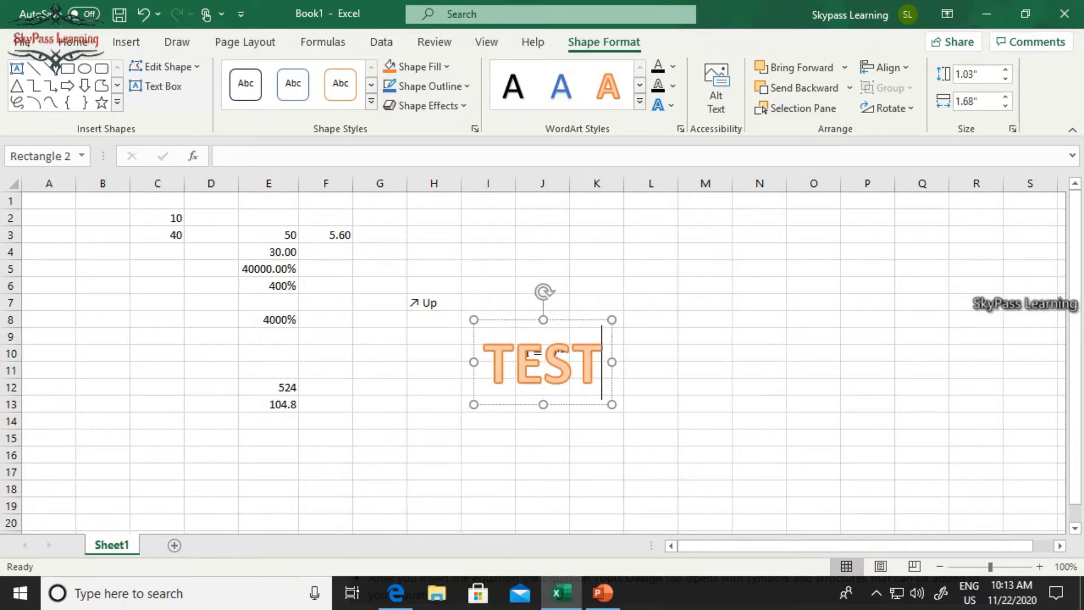
type("ING")
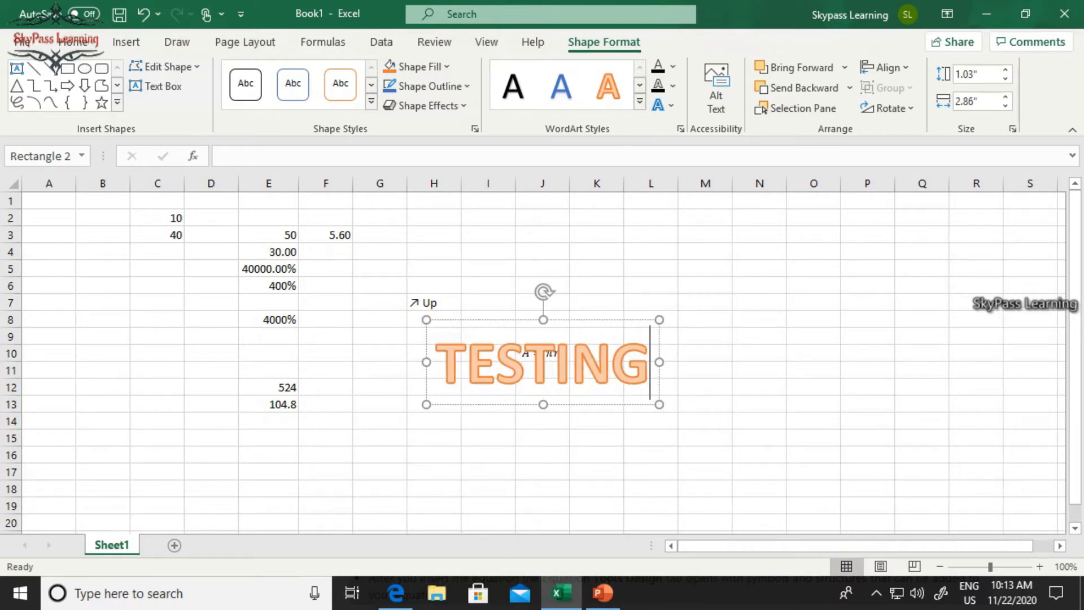
Move the TESTING WordArt up above the circle area formula, to about rows 2 to 6, and deselect it
key("Escape")
left_click_drag(486, 320, 495, 206)
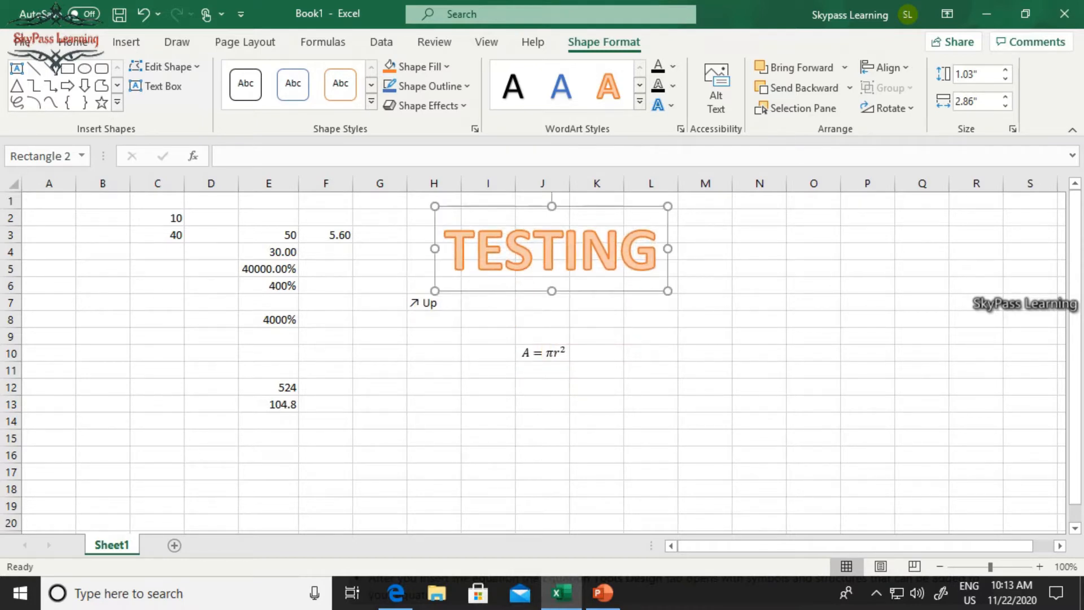
left_click(488, 353)
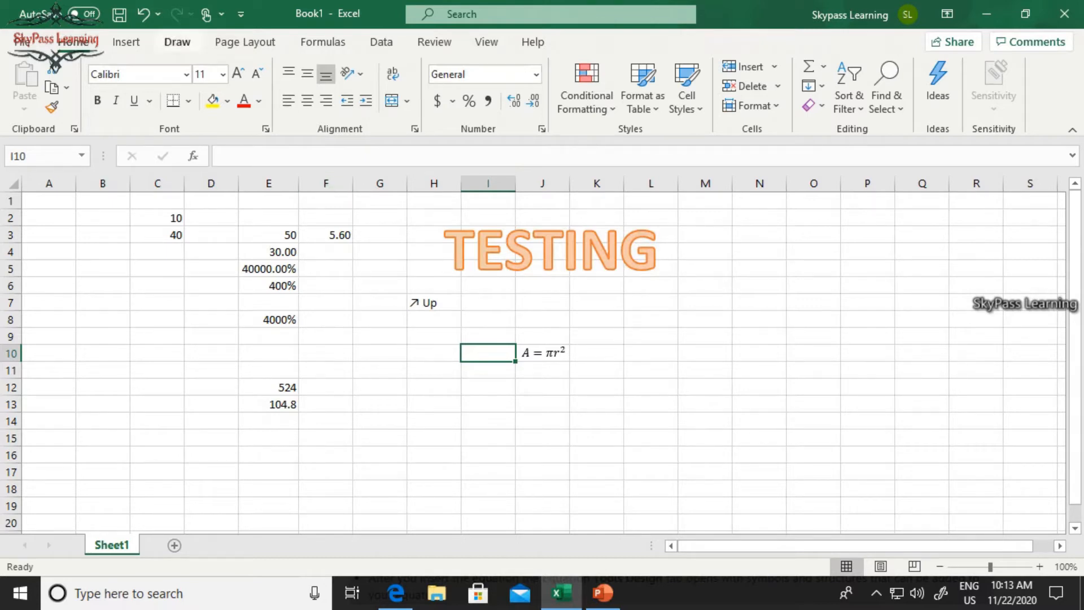
Apply the blue gradient data bar conditional format to empty cell I10
left_click(127, 41)
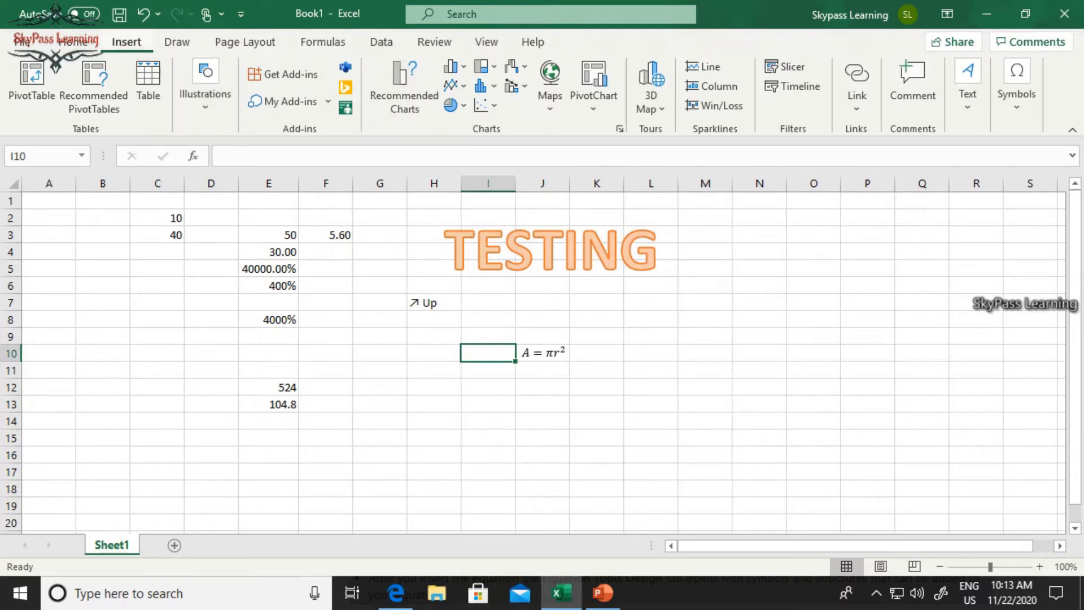
left_click(73, 42)
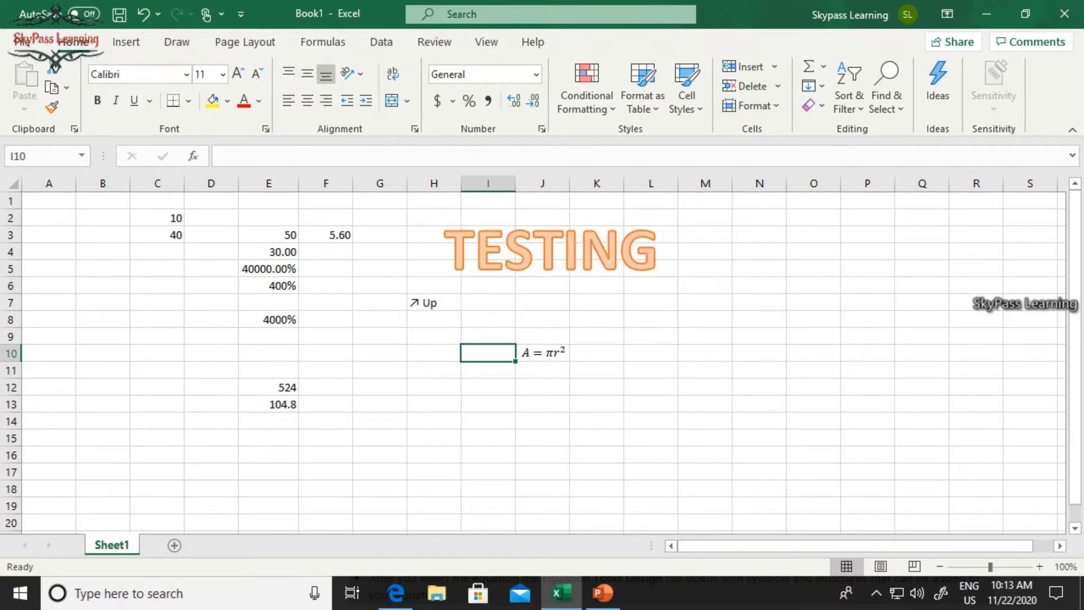
left_click(586, 90)
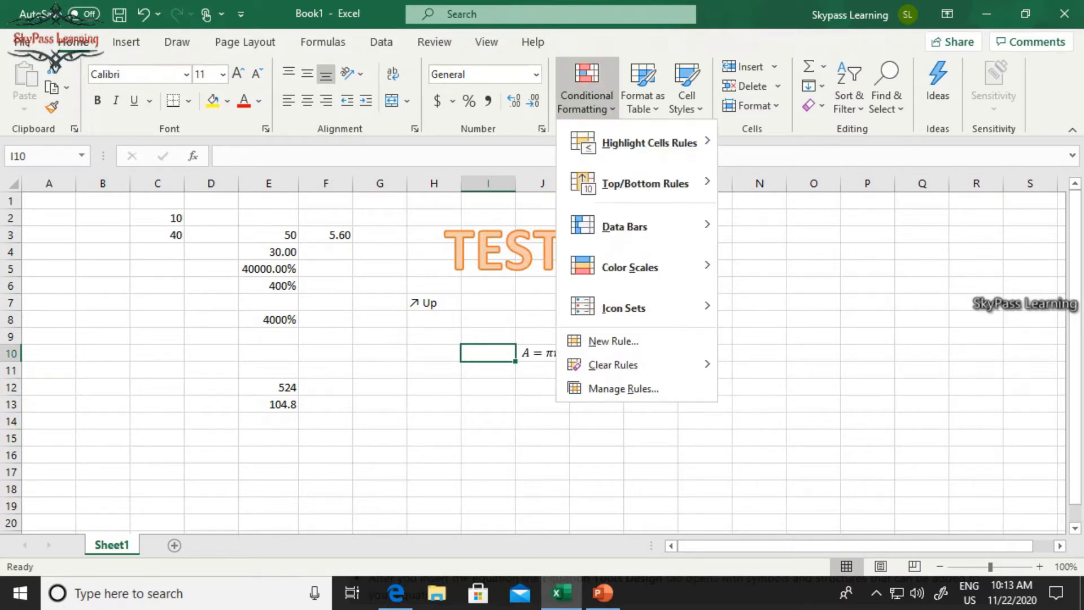
mouse_move(625, 227)
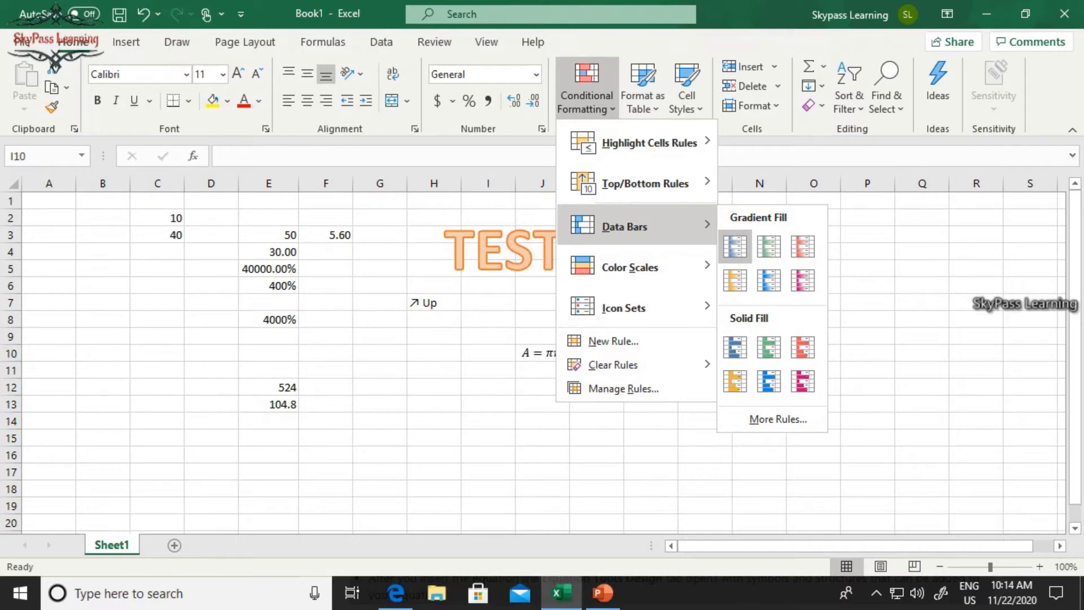
left_click(735, 247)
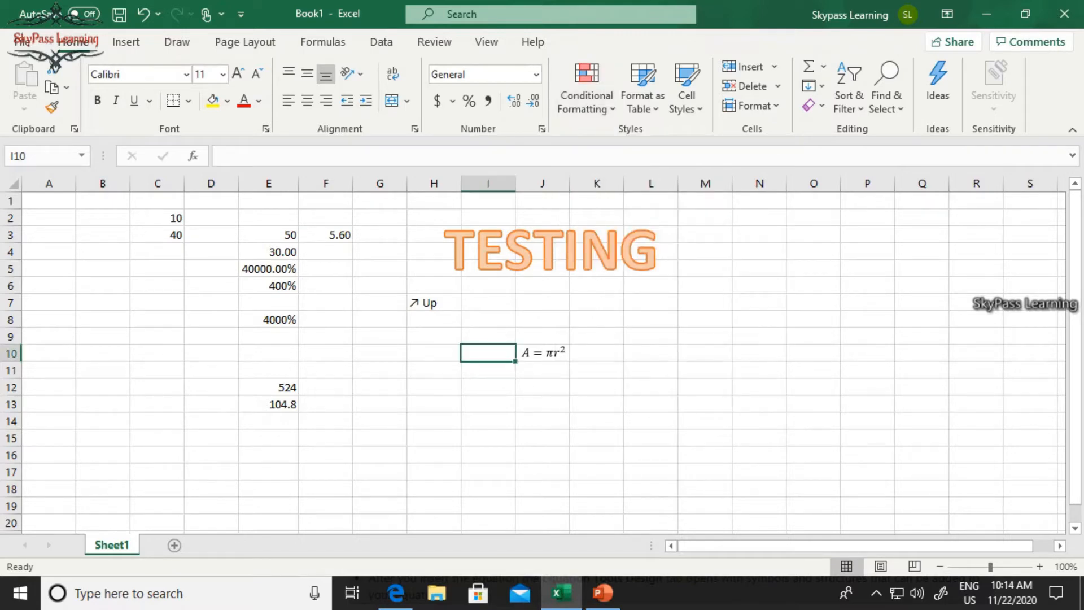
Apply blue gradient data bars to the range E3:G14 and deselect the range
left_click_drag(269, 235, 380, 421)
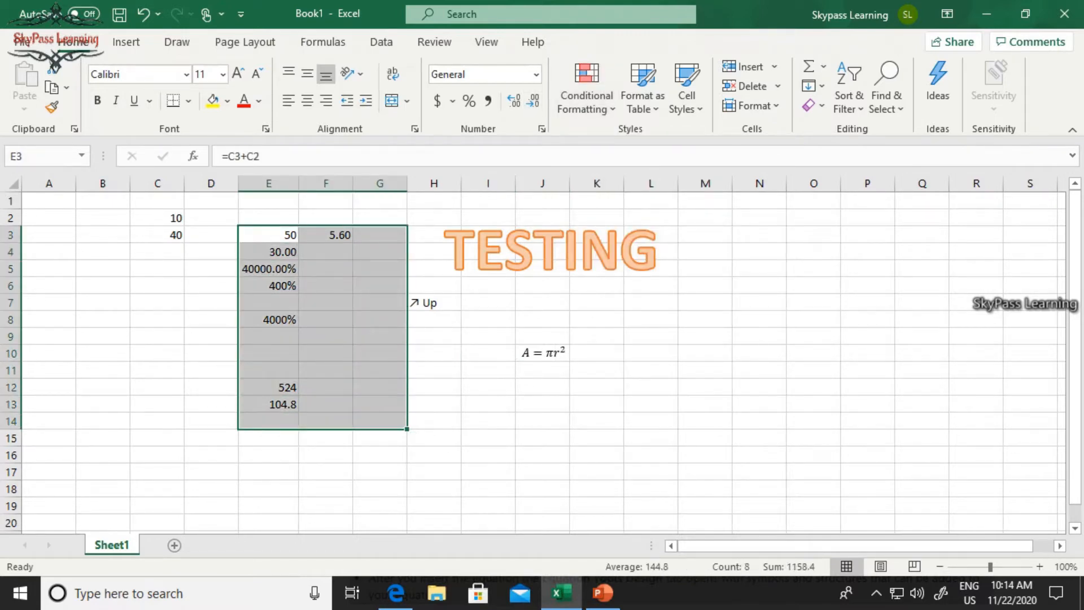
left_click(587, 96)
mouse_move(625, 227)
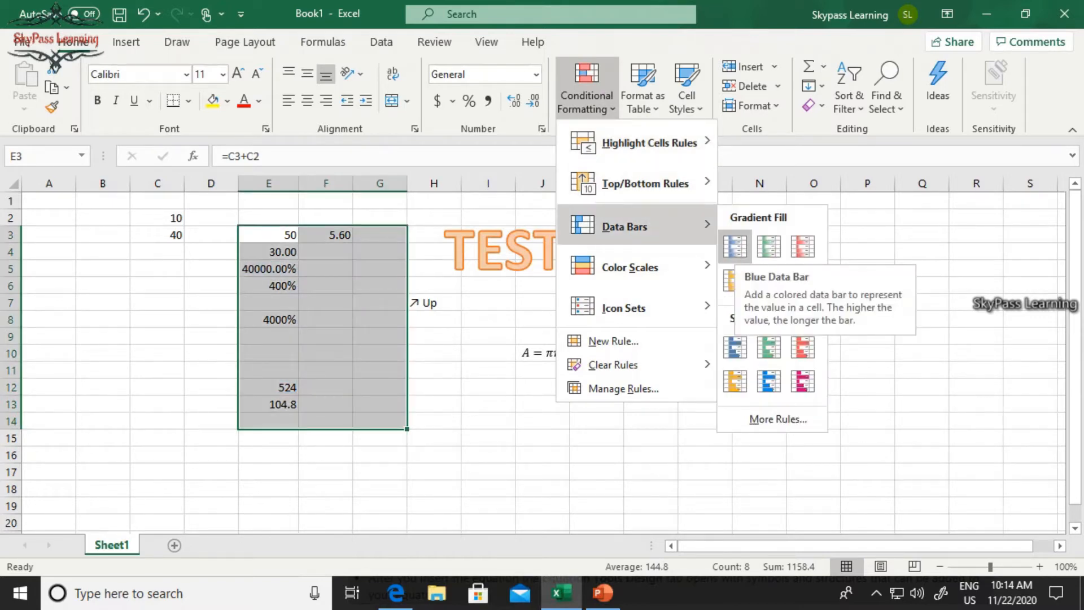
left_click(735, 247)
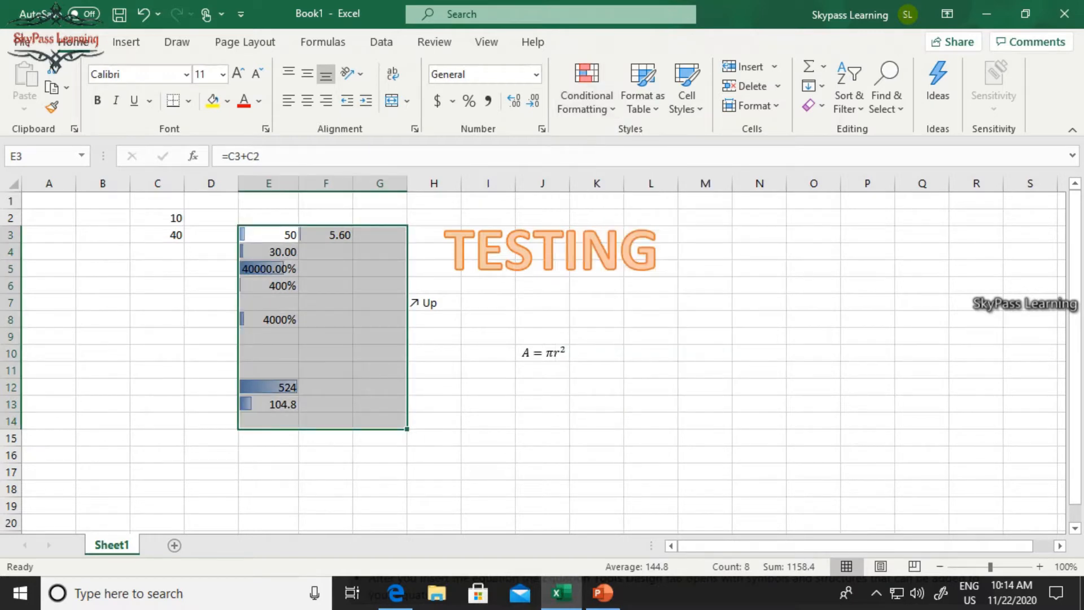
left_click(211, 320)
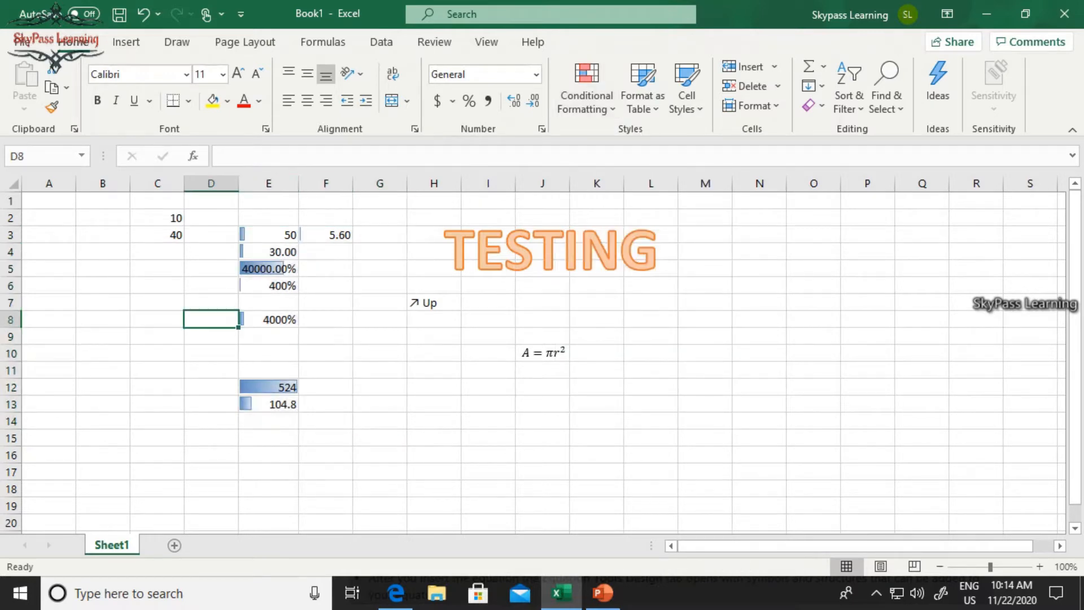
Replace the content of cell E5 with 50%
left_click(268, 268)
left_click(325, 269)
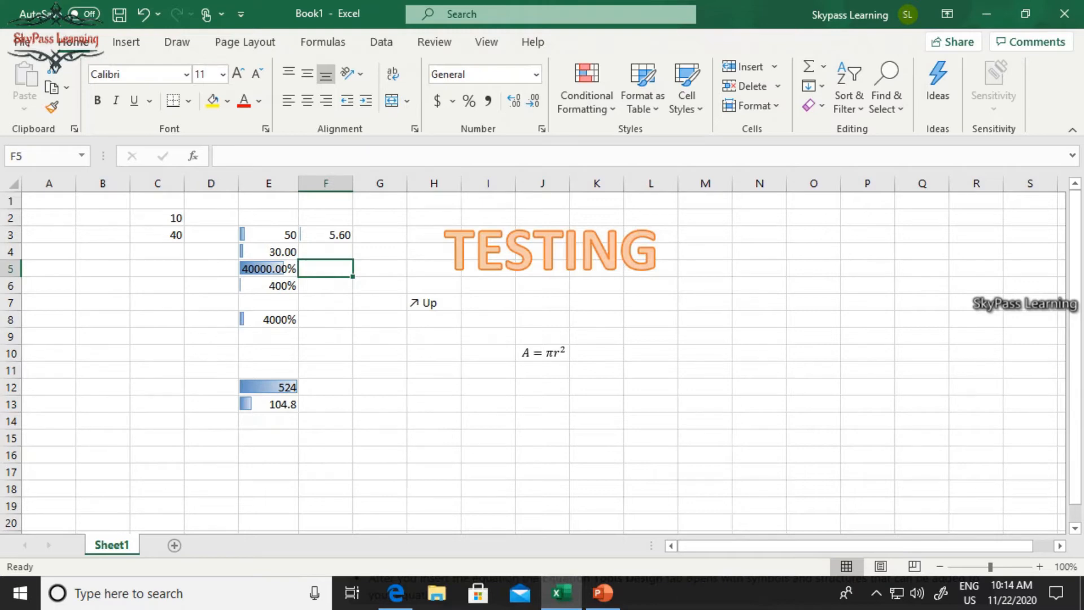
left_click(268, 269)
type("50%")
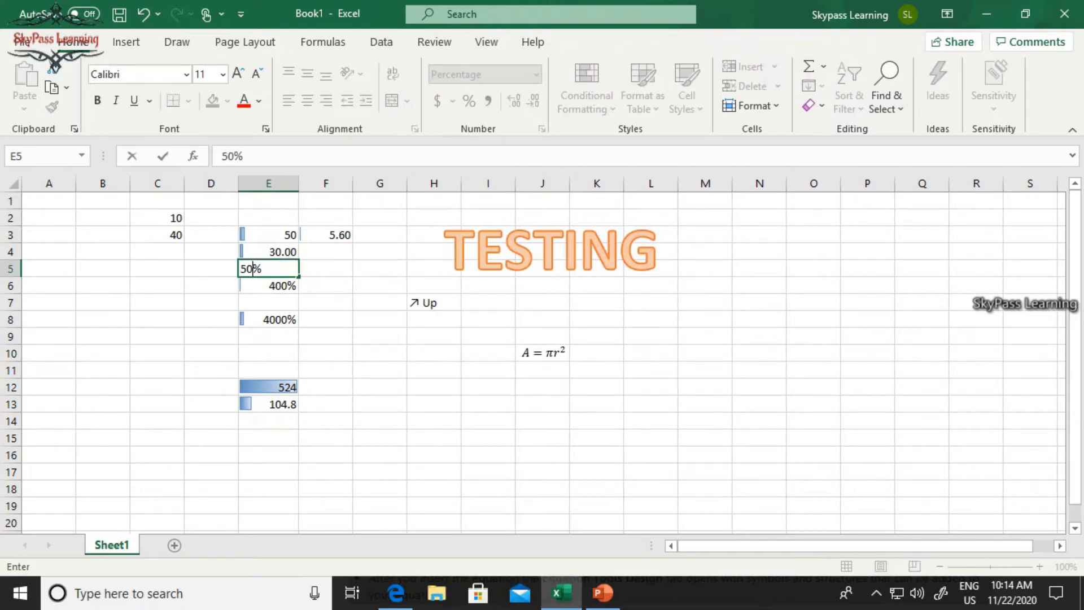
key("Return")
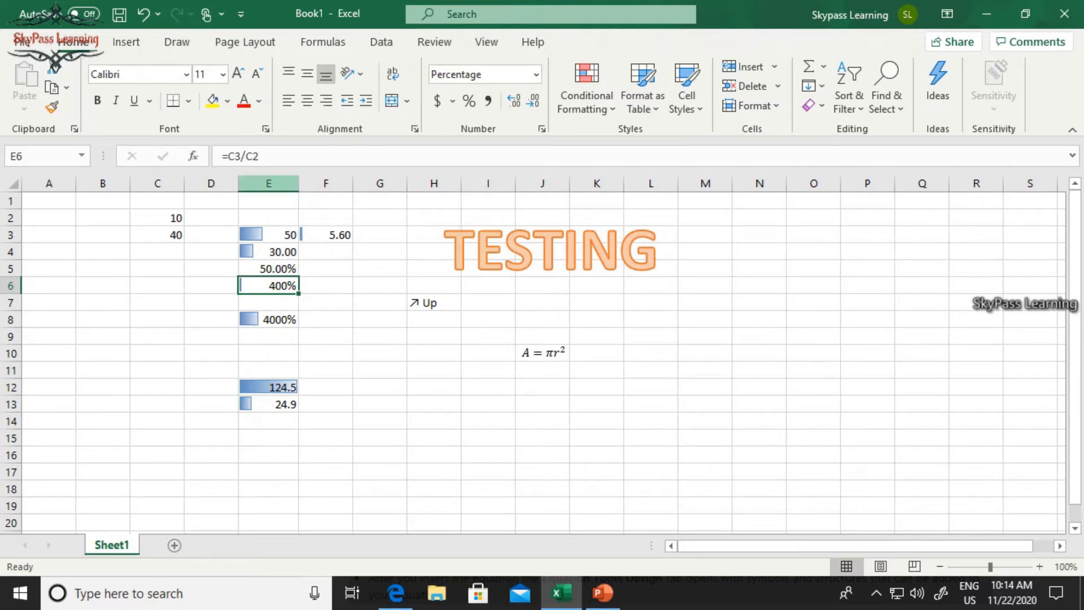
Widen column E and apply the green-yellow-red color scale to the whole column
left_click(269, 183)
left_click_drag(299, 183, 346, 183)
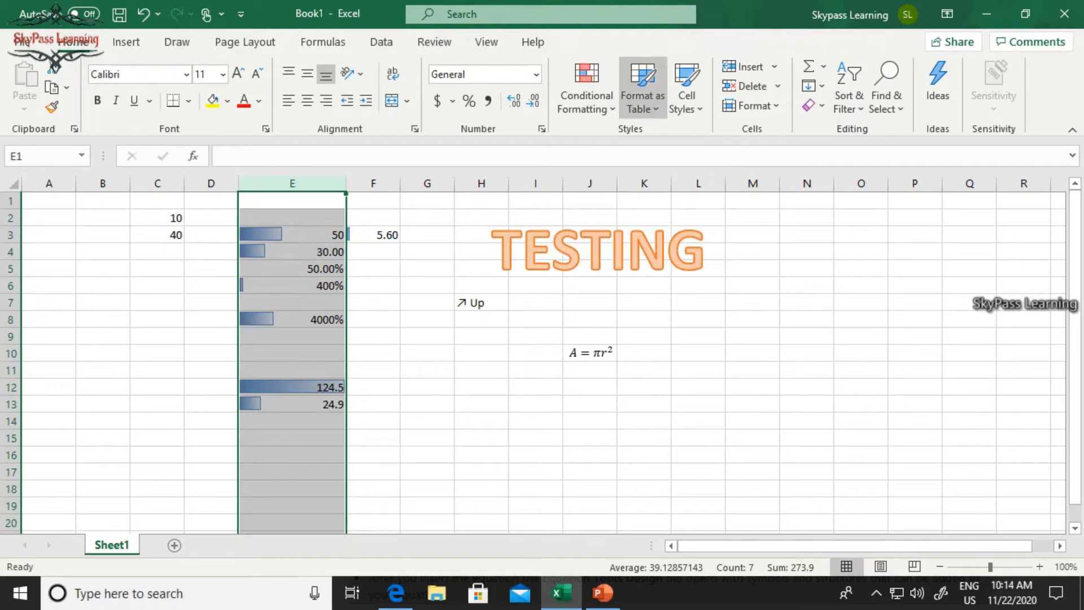
left_click(587, 93)
mouse_move(630, 267)
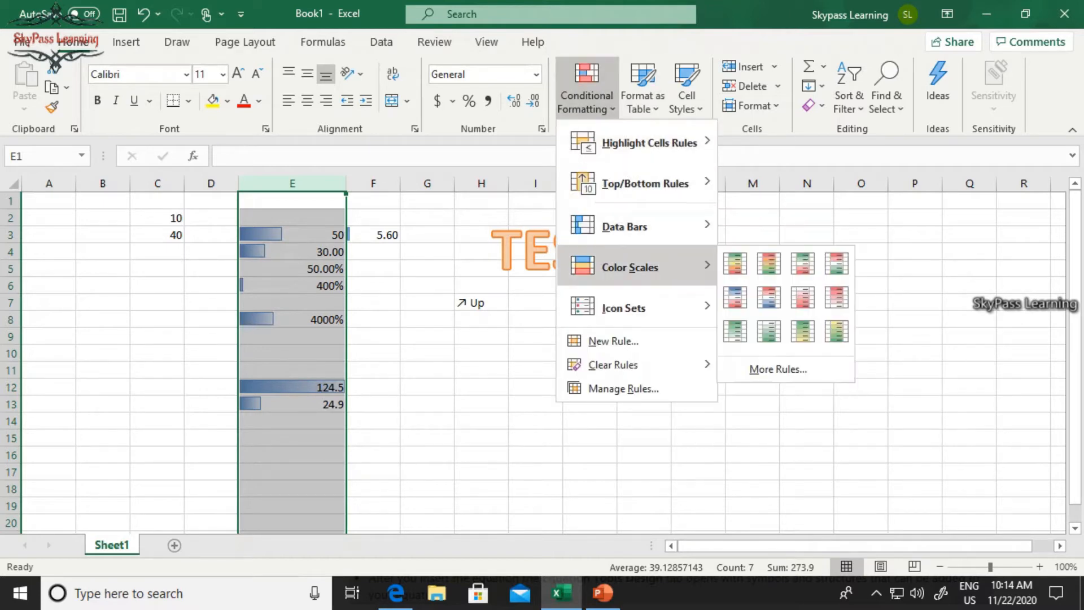
left_click(736, 263)
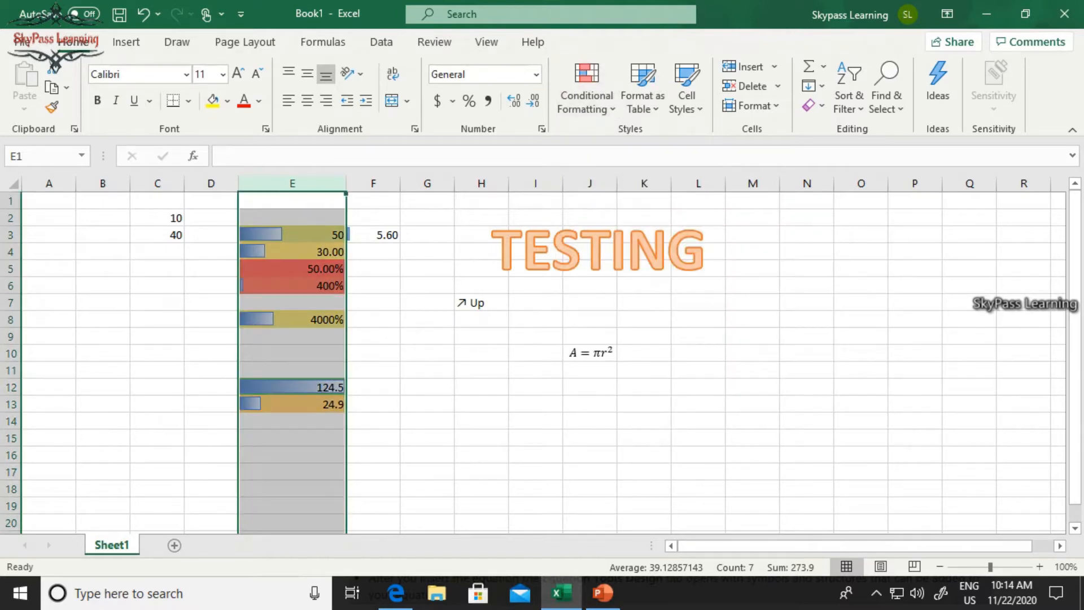
Review the conditional formatting color scales and the Format as Table style gallery, and deselect column E
left_click(587, 94)
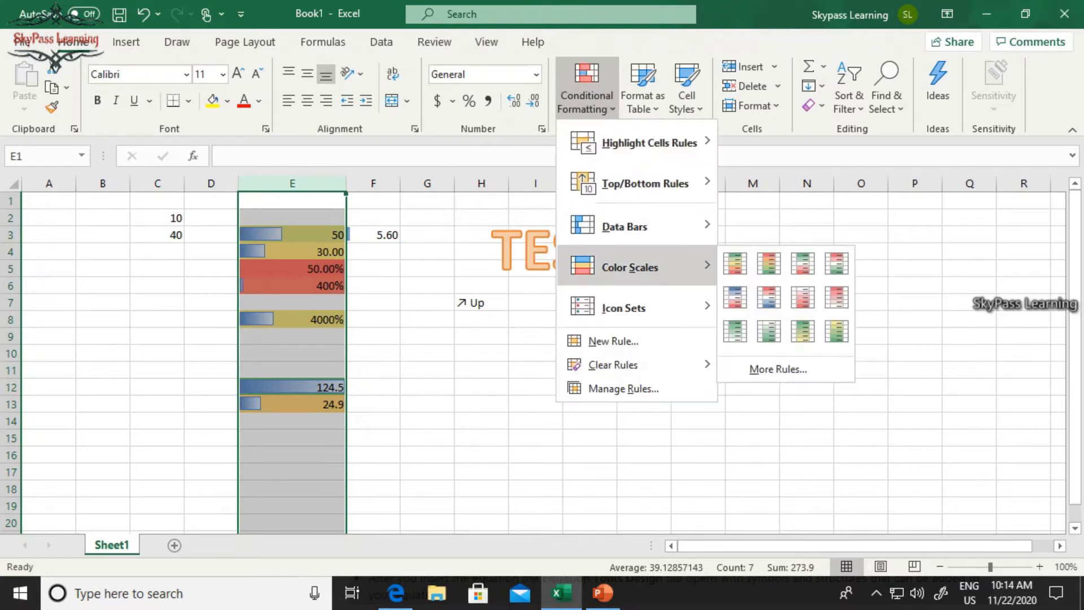
left_click(643, 84)
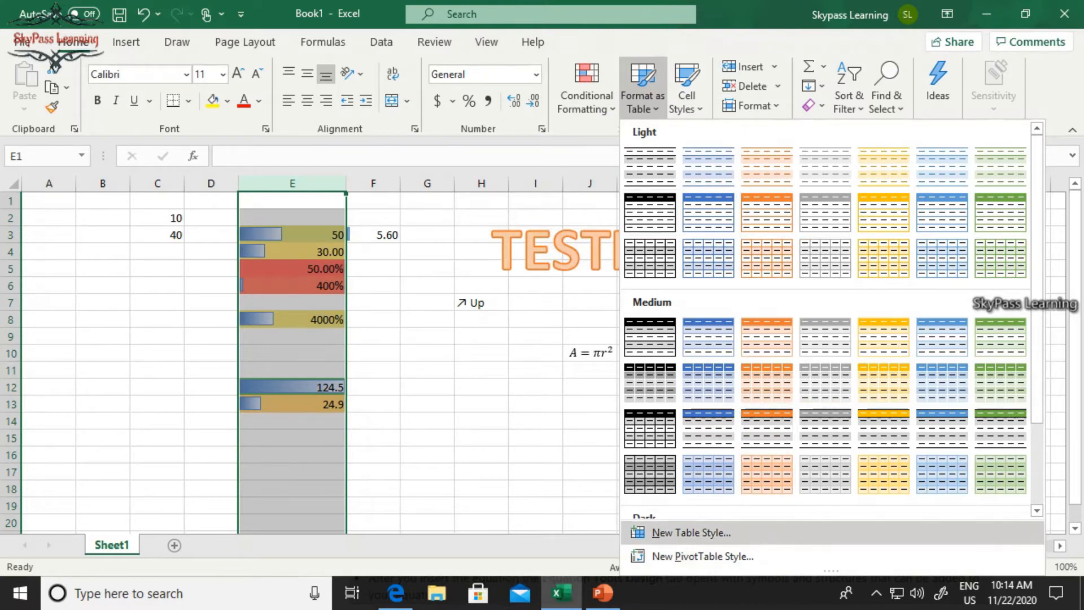
key("Escape")
left_click(427, 353)
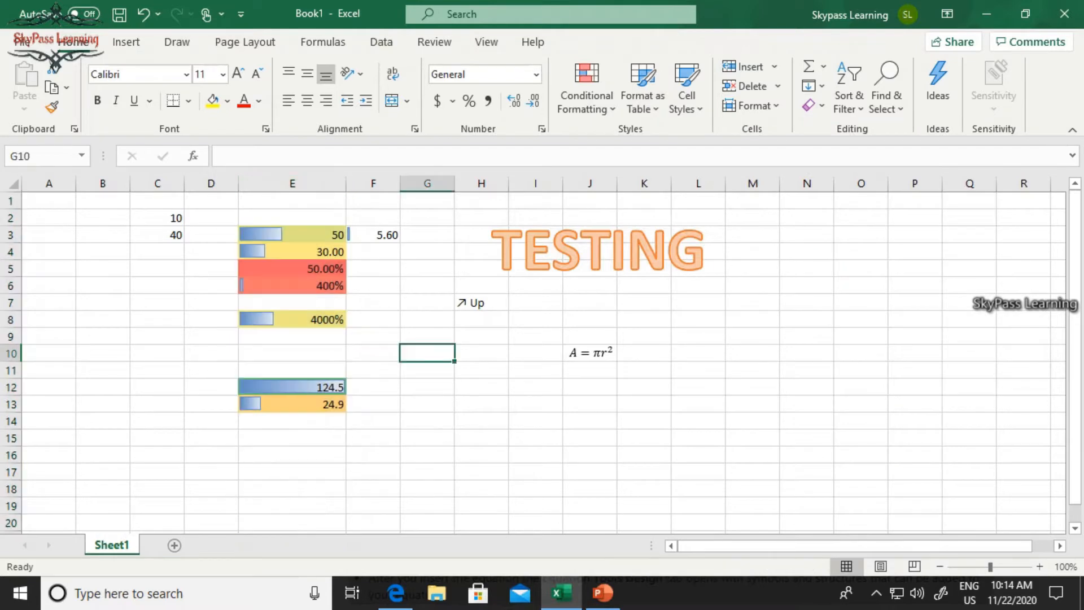
left_click(643, 91)
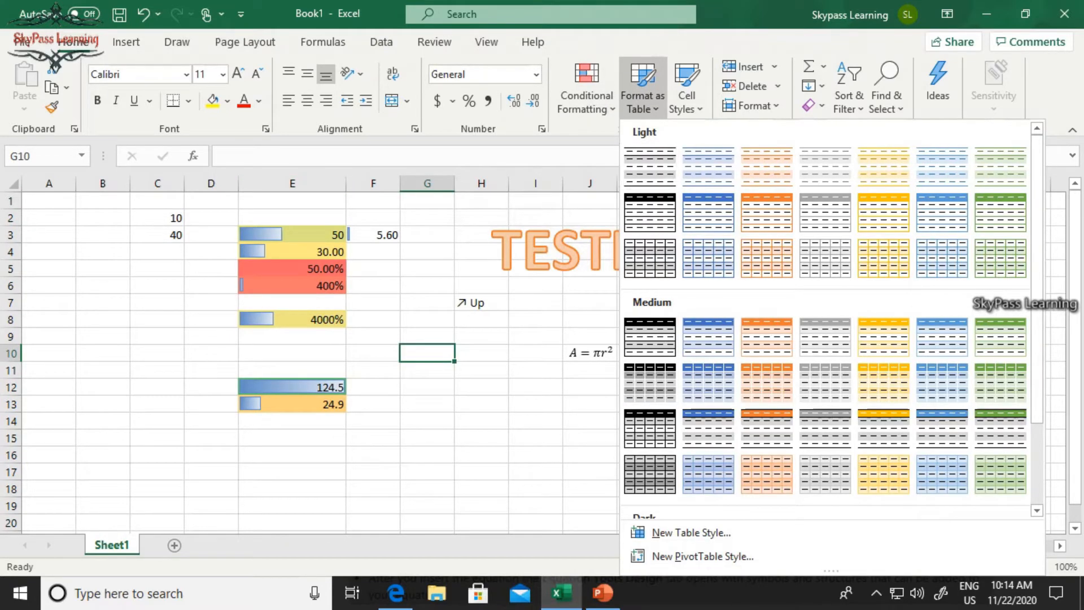
key("Escape")
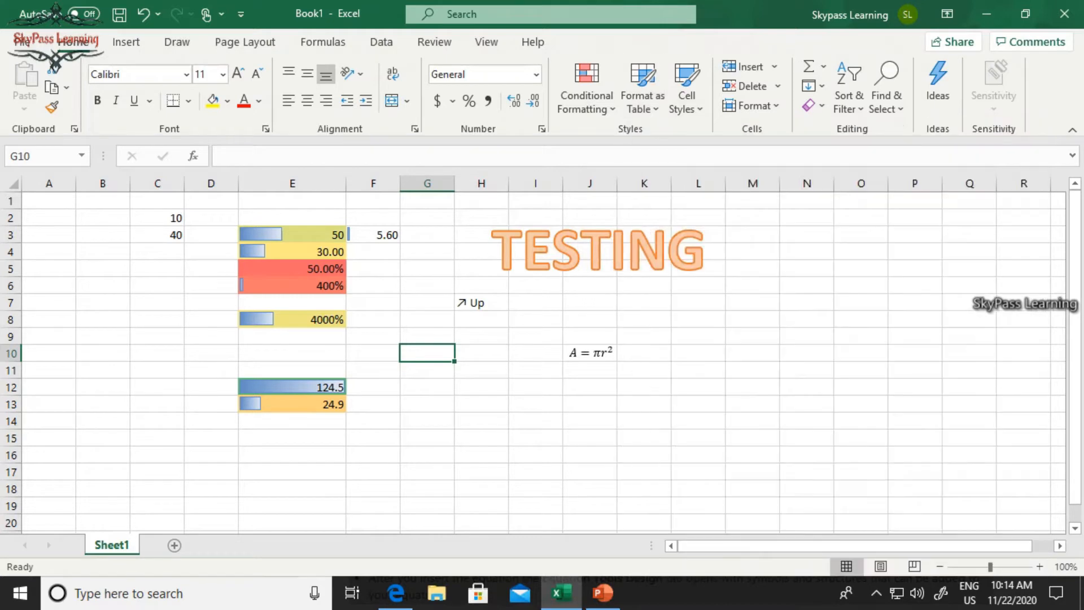
Select the range C2:D5, view its number format categories in Format Cells, and close the dialog
left_click_drag(157, 218, 220, 269)
right_click(199, 248)
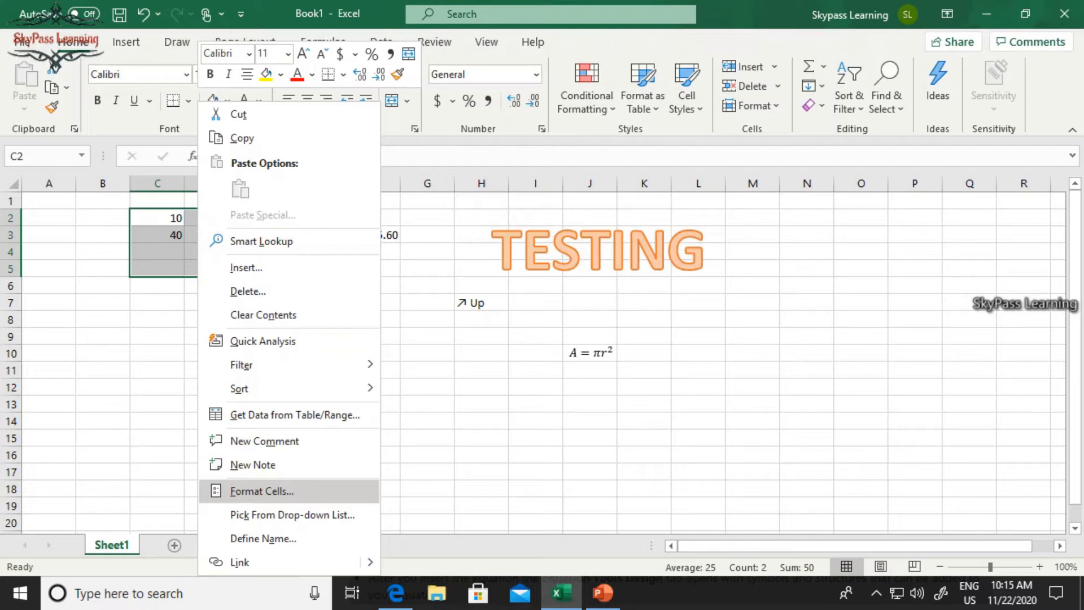
left_click(262, 490)
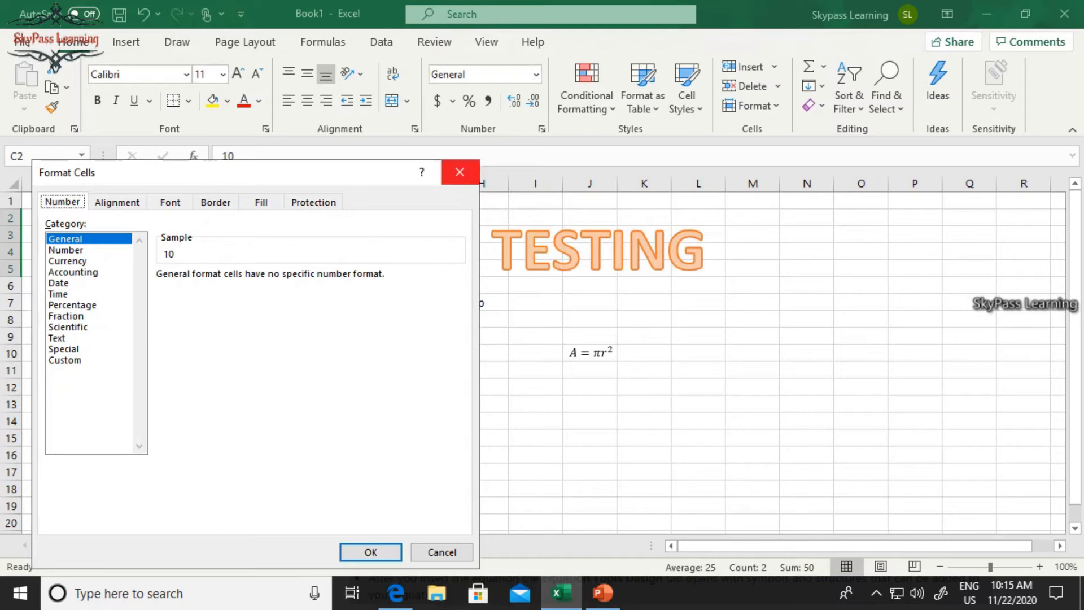
left_click(460, 173)
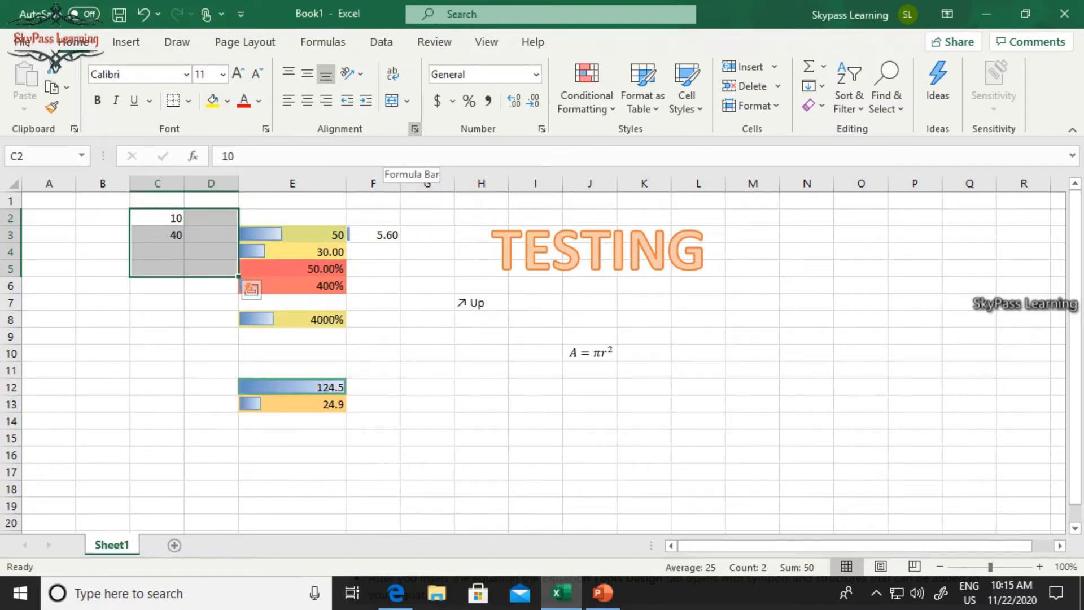
Examine the Alignment, Font and Number settings of Format Cells for C2:D5, and close the dialog
left_click(415, 129)
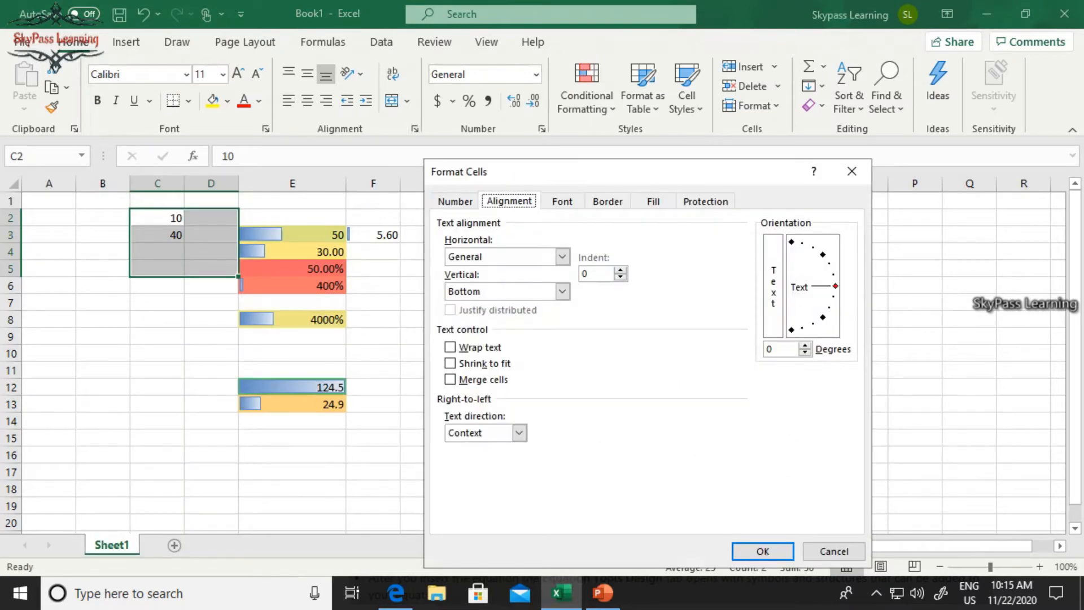
left_click(852, 171)
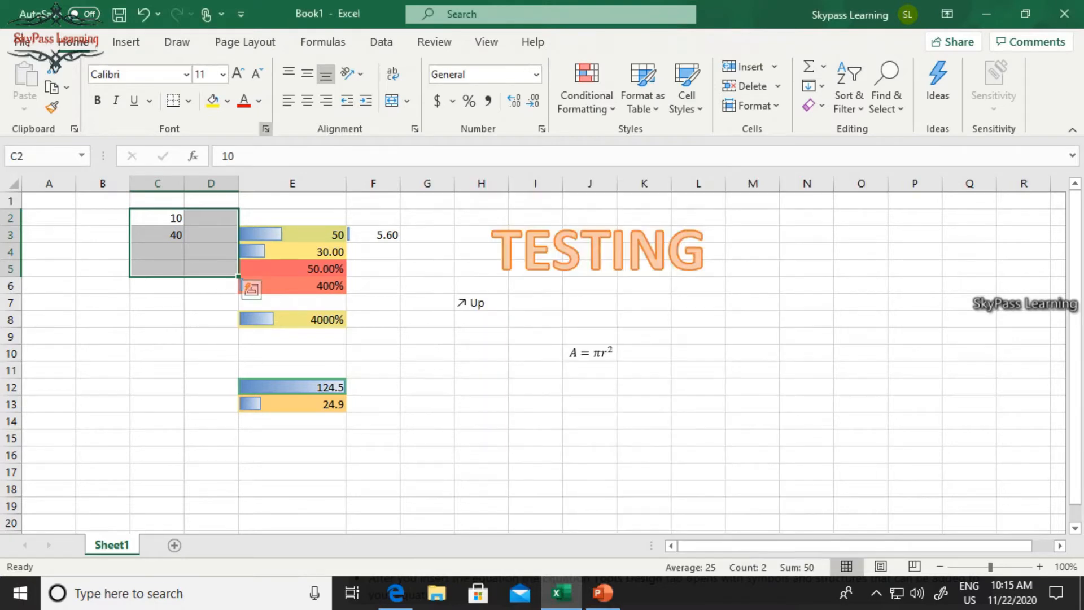
left_click(265, 128)
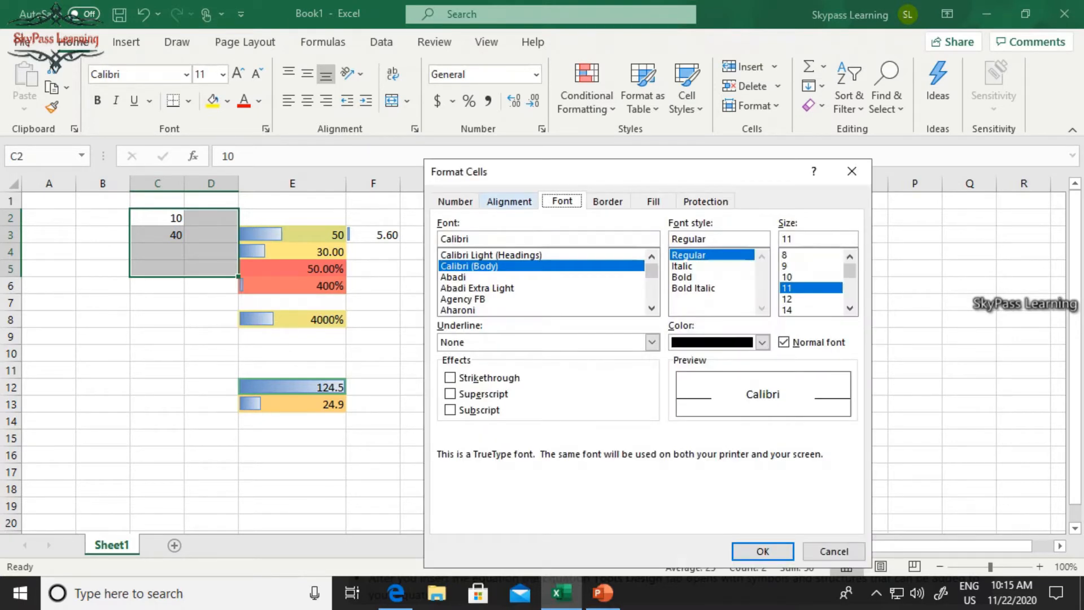
left_click(455, 201)
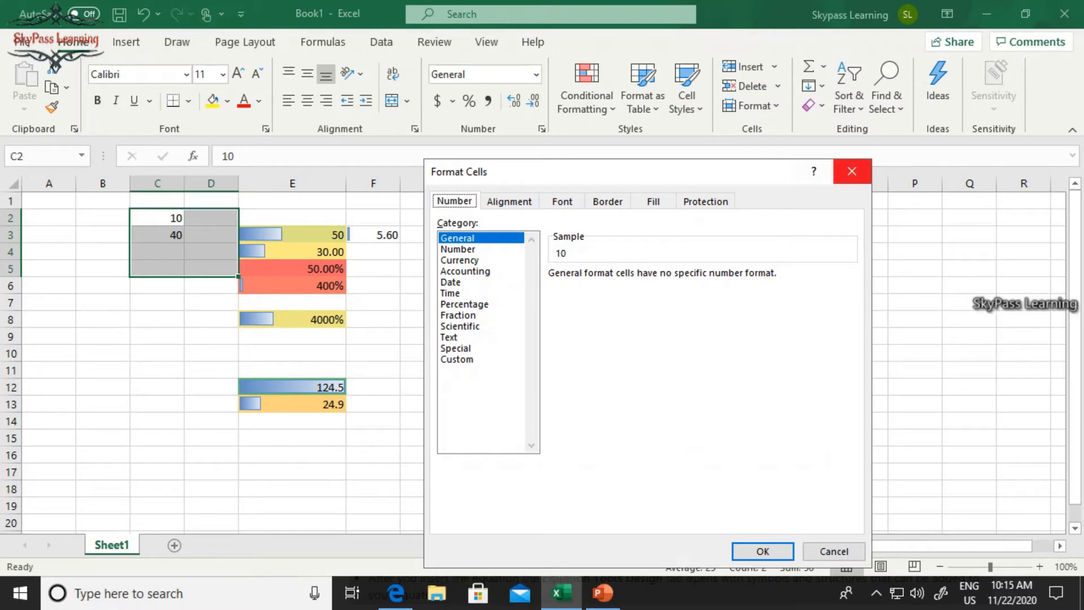
left_click(853, 171)
Reopen Format Cells for the selected range and go through its Number, Alignment and Font settings before closing it
right_click(170, 243)
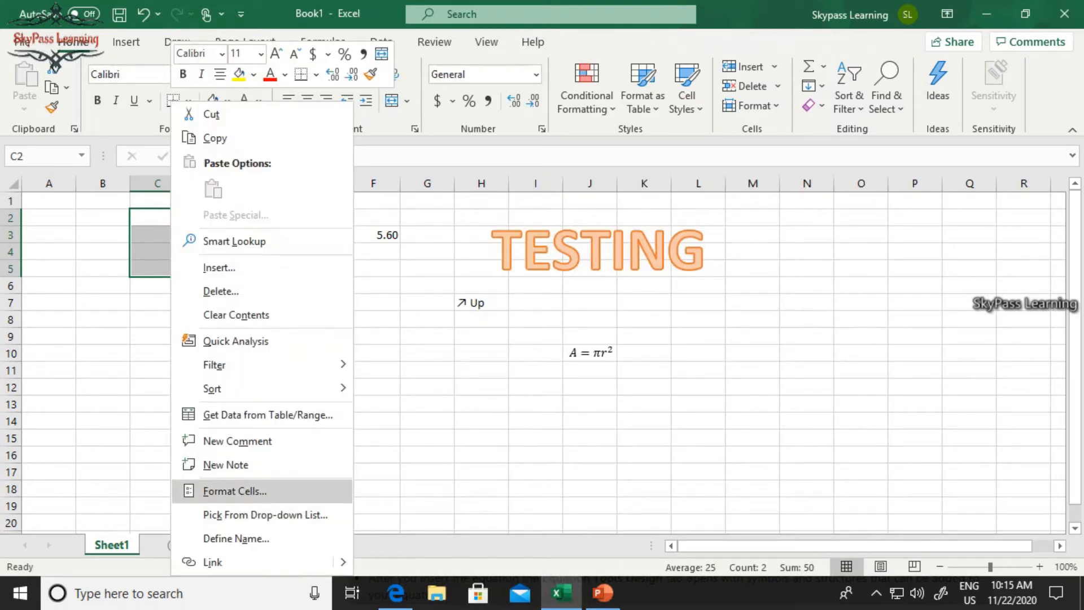
left_click(235, 491)
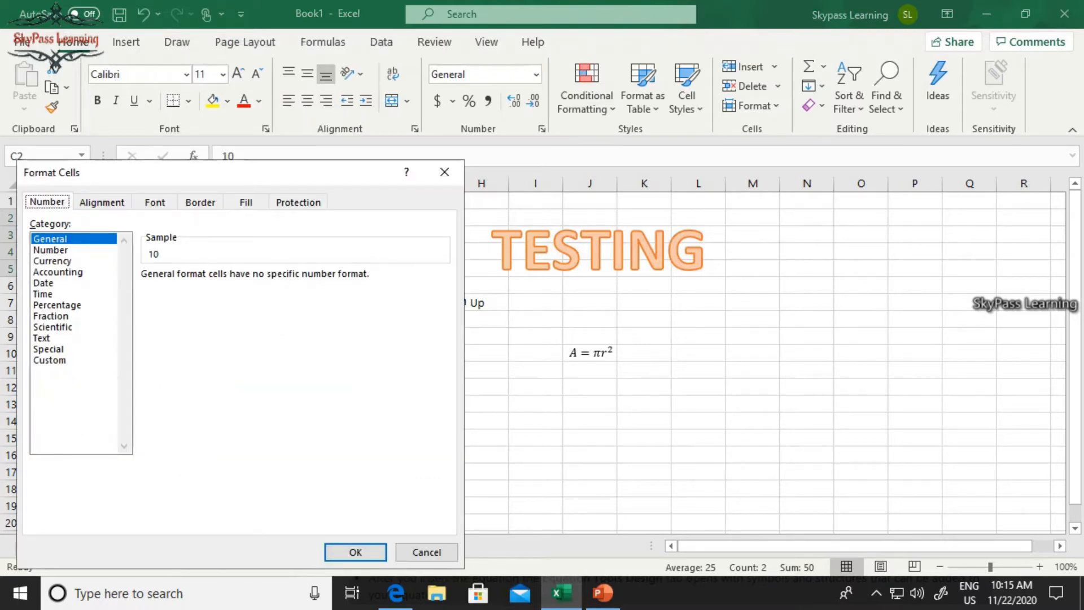
key("Right")
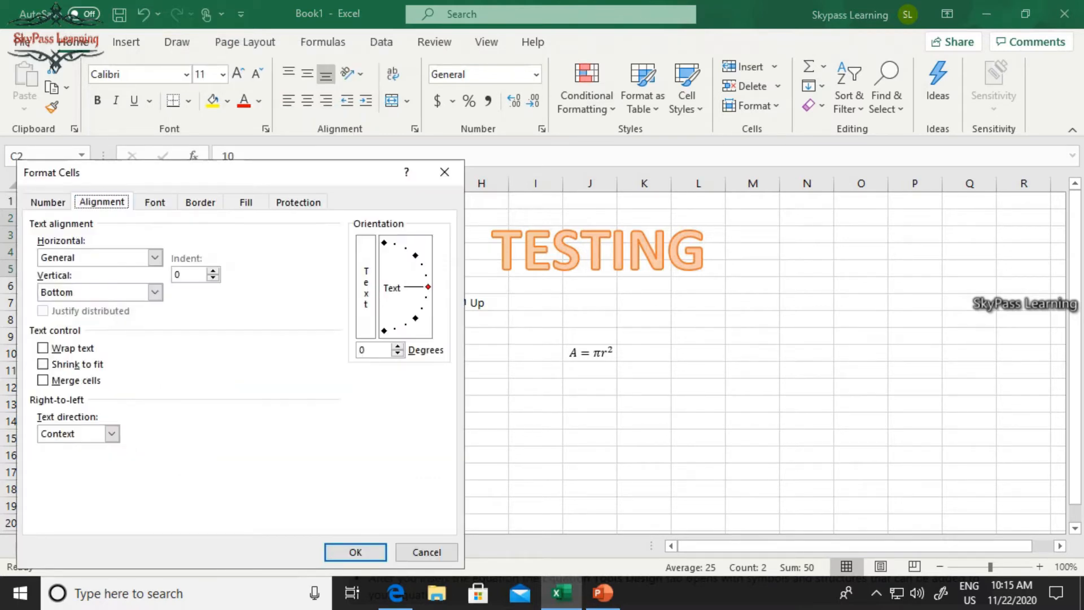
key("Right")
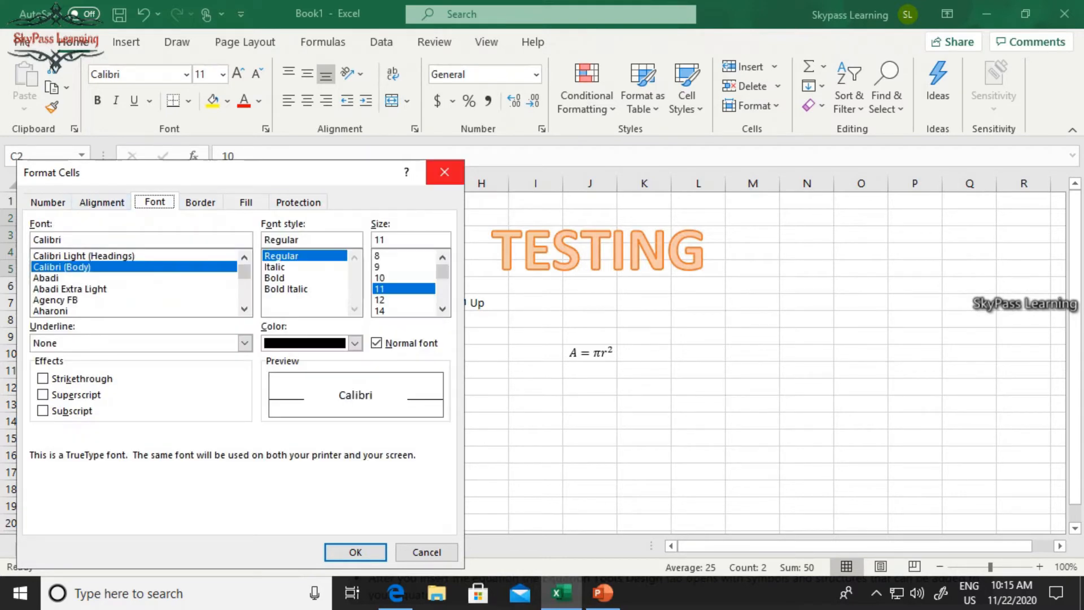
left_click(445, 173)
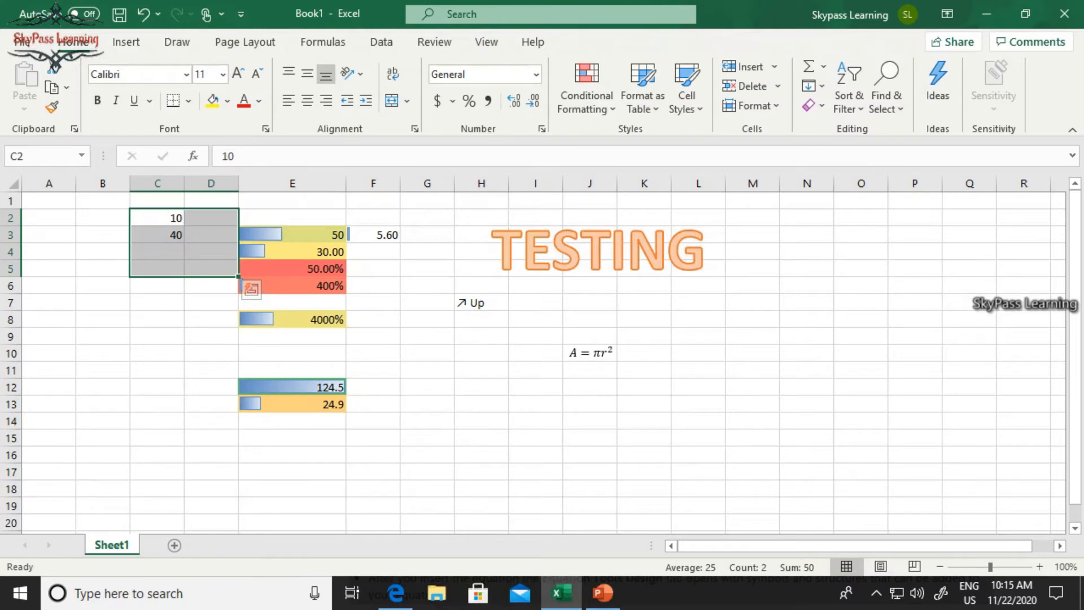
View the Font settings and the Alignment settings of C2:D5 separately, closing Format Cells after each
left_click(265, 129)
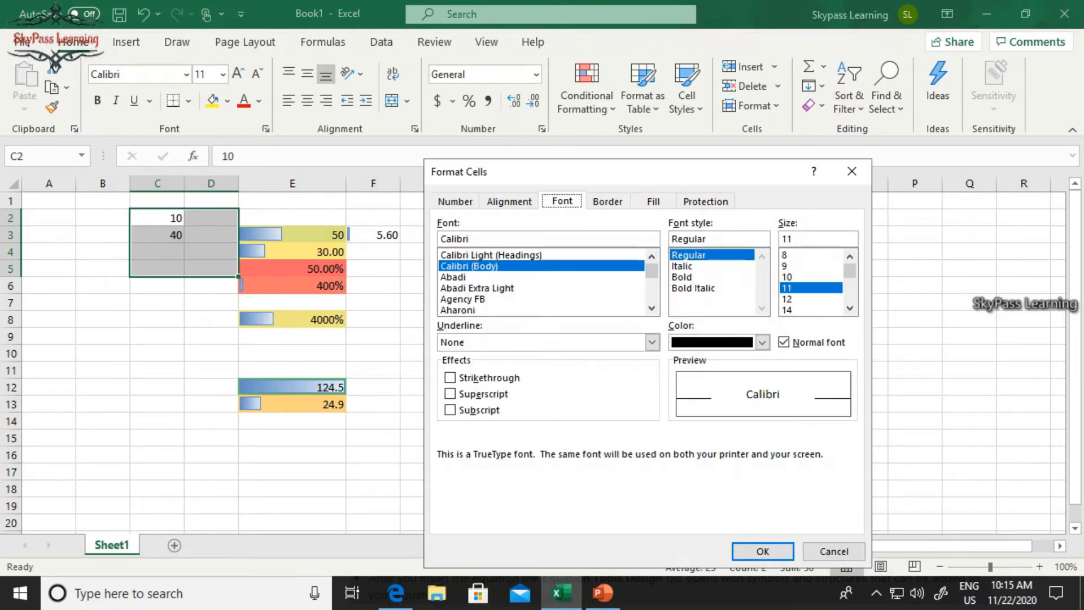
left_click(852, 171)
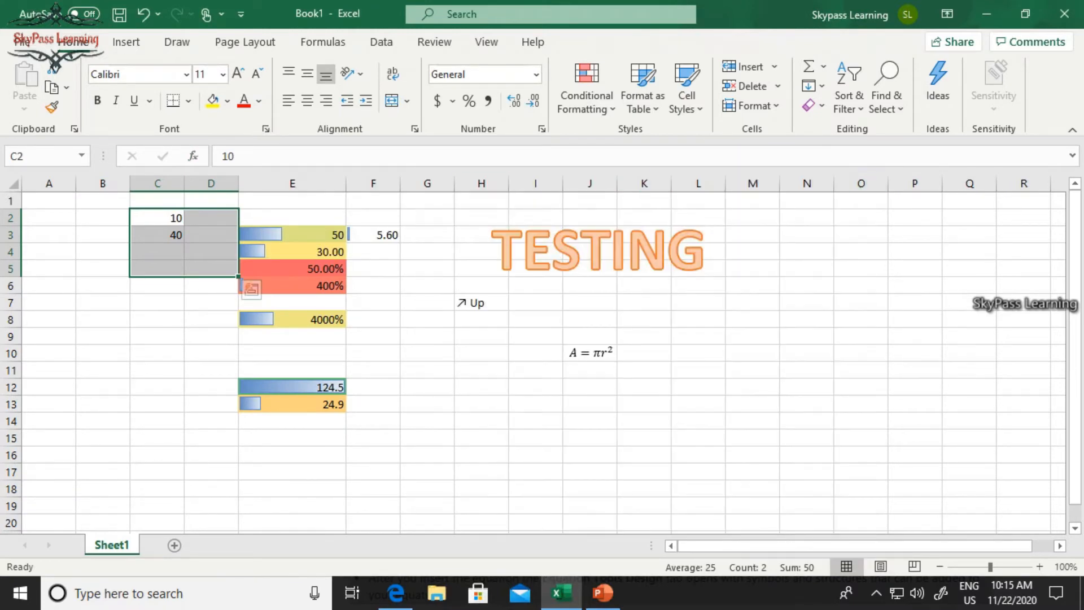
left_click(415, 129)
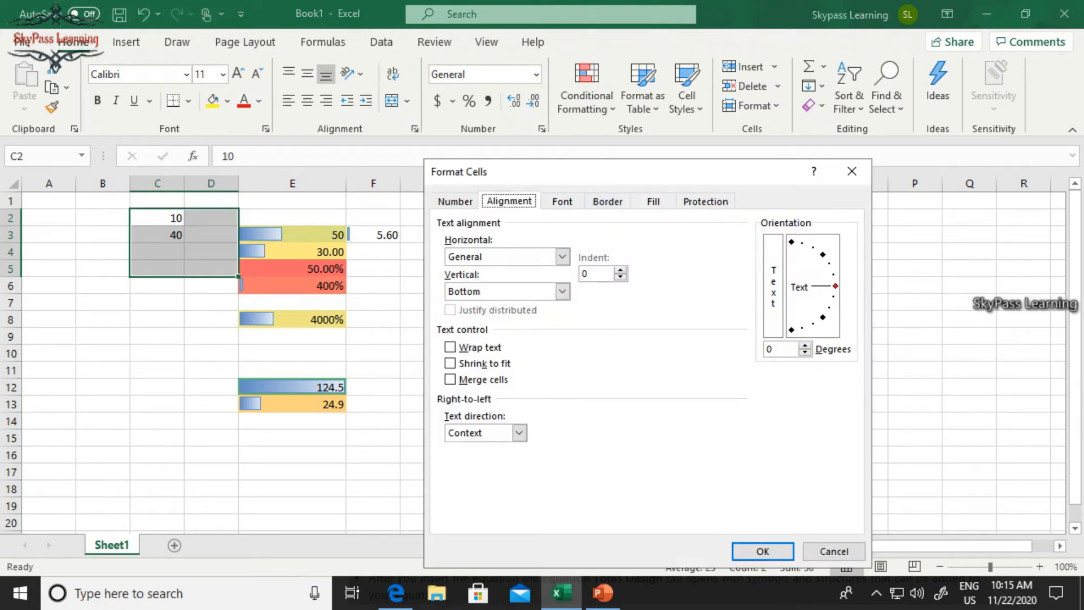
left_click(852, 172)
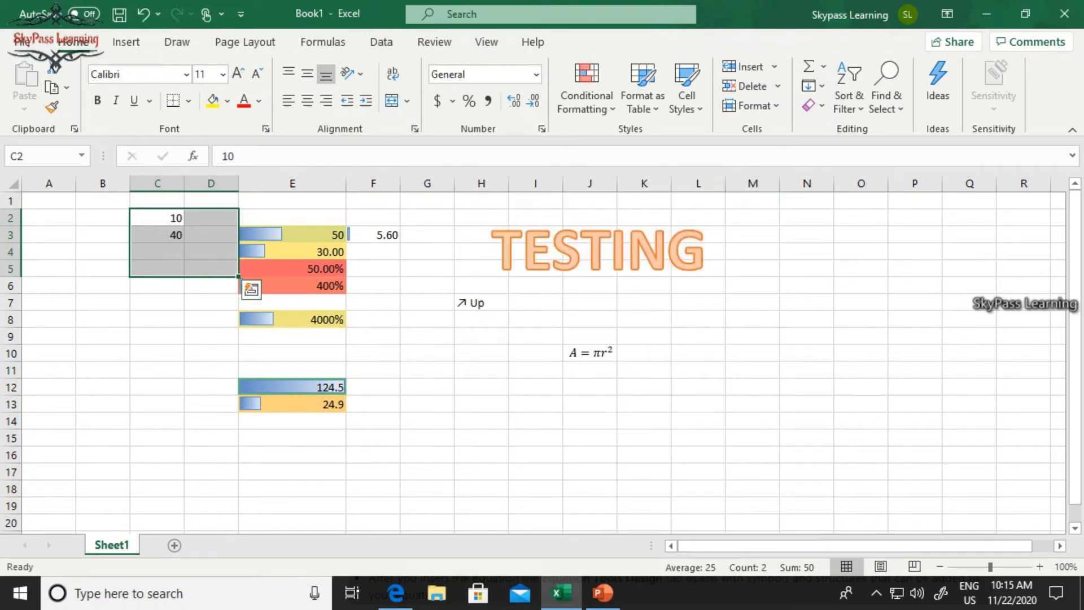
Reselect C2:D5 and examine the Number, Currency, Accounting, Date, Time and Percentage categories in Format Cells
left_click(157, 302)
left_click_drag(157, 217, 210, 269)
right_click(213, 266)
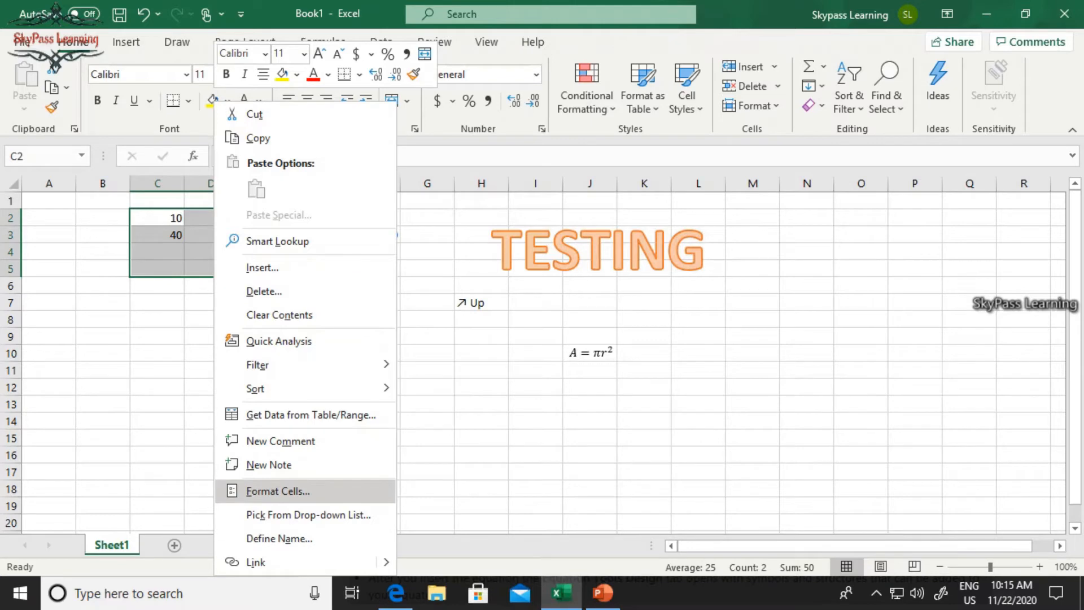
left_click(277, 491)
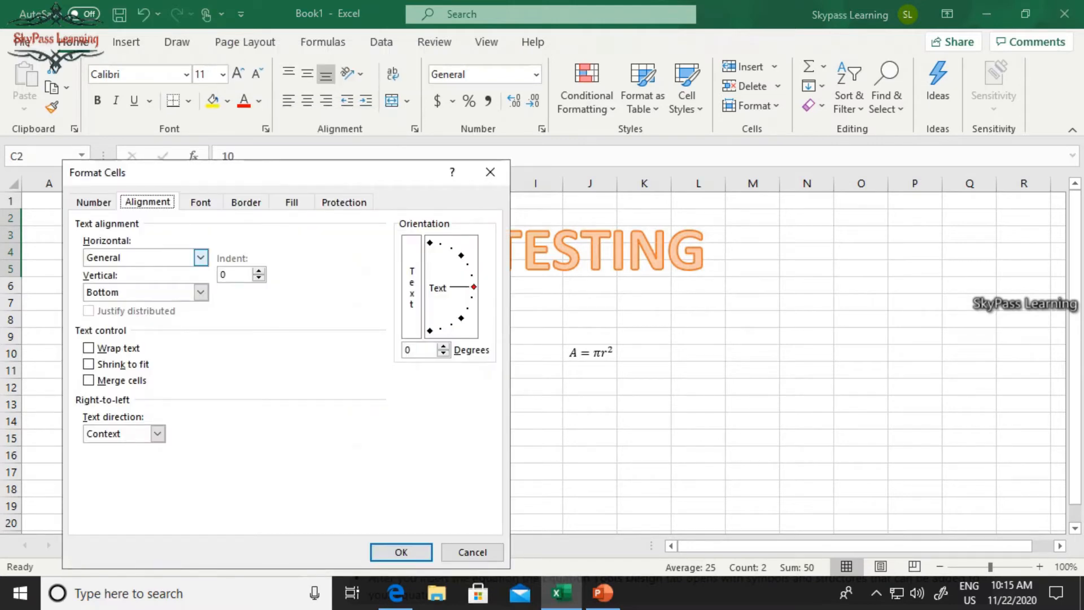
left_click(93, 202)
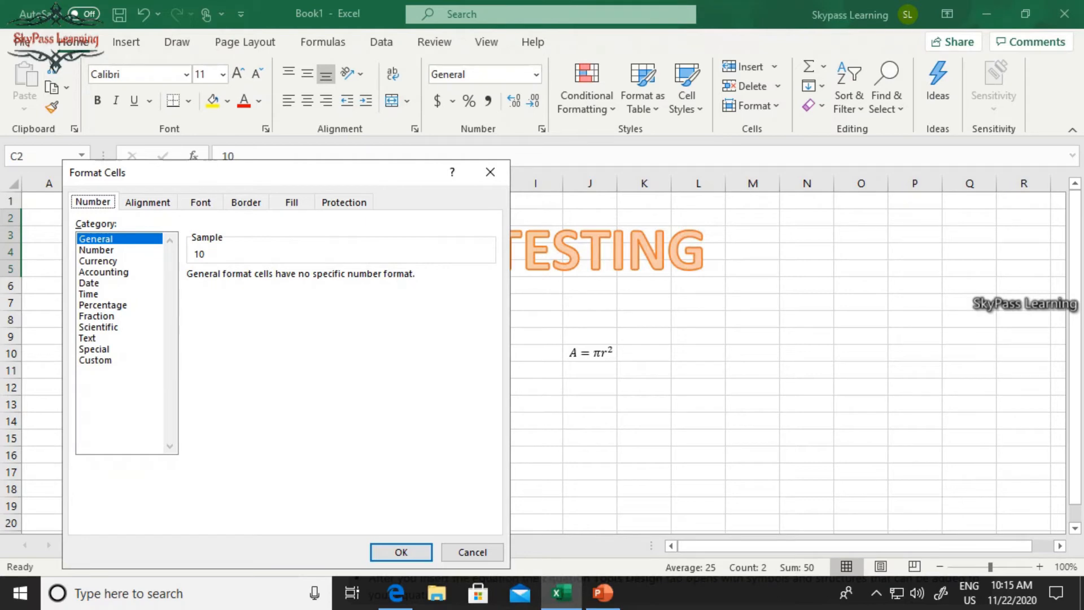
left_click(96, 250)
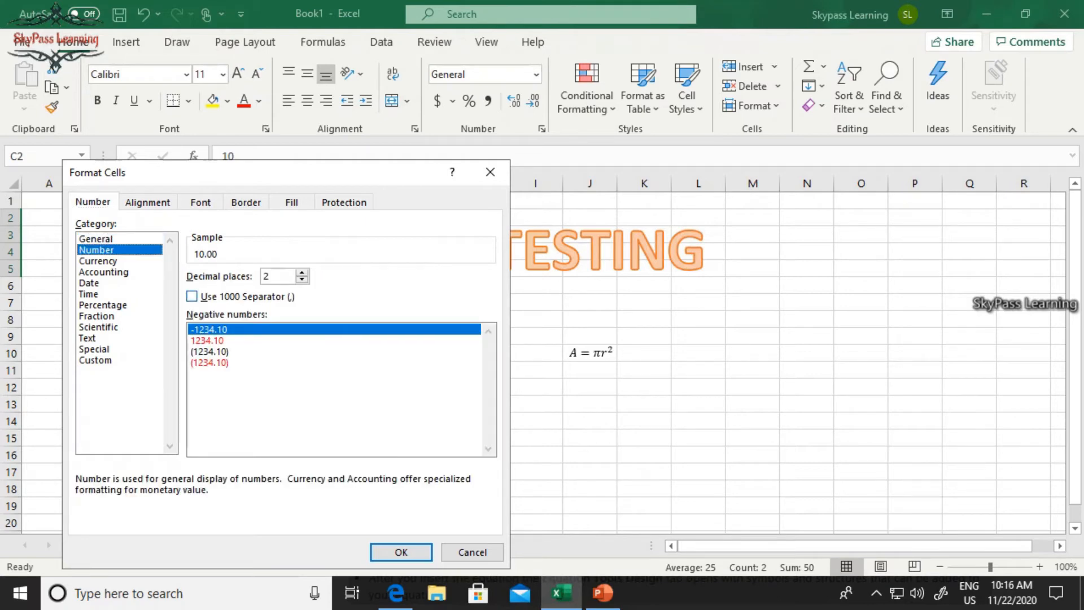
left_click(98, 261)
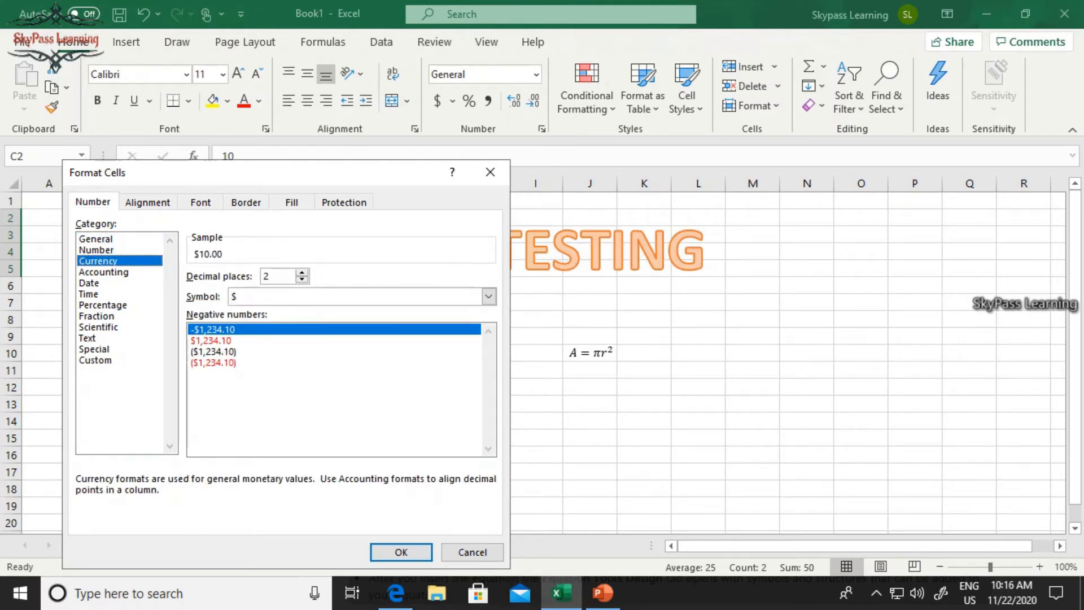
left_click(104, 271)
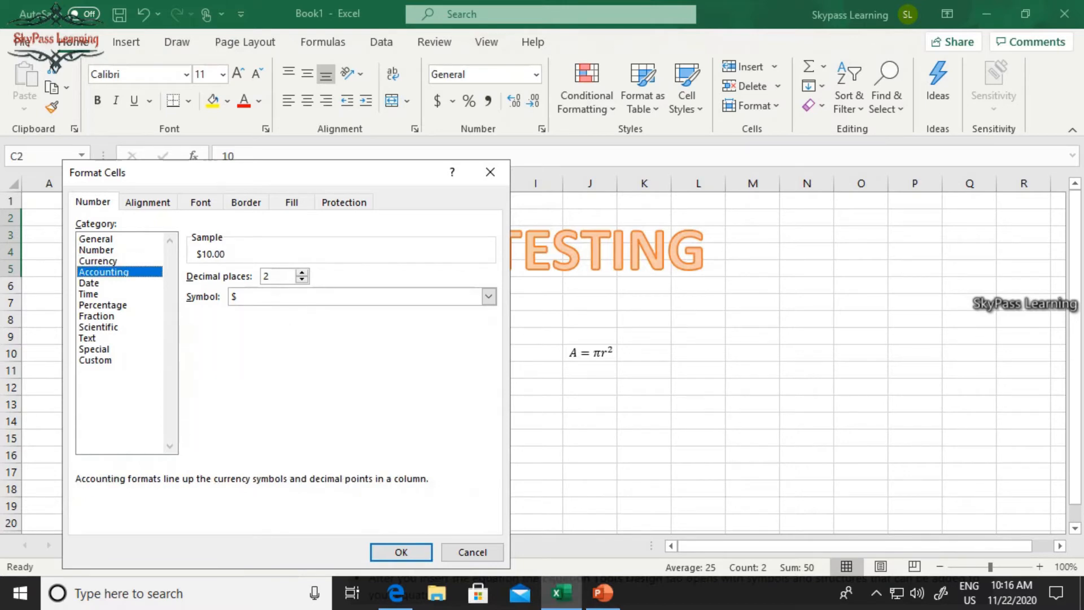
left_click(89, 283)
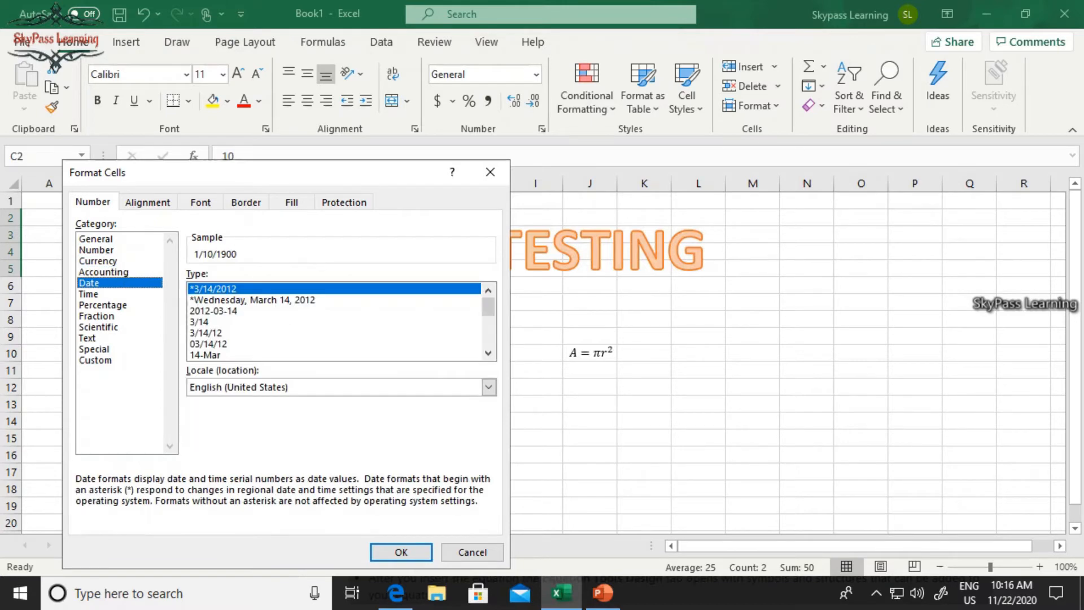
left_click(88, 294)
left_click(103, 305)
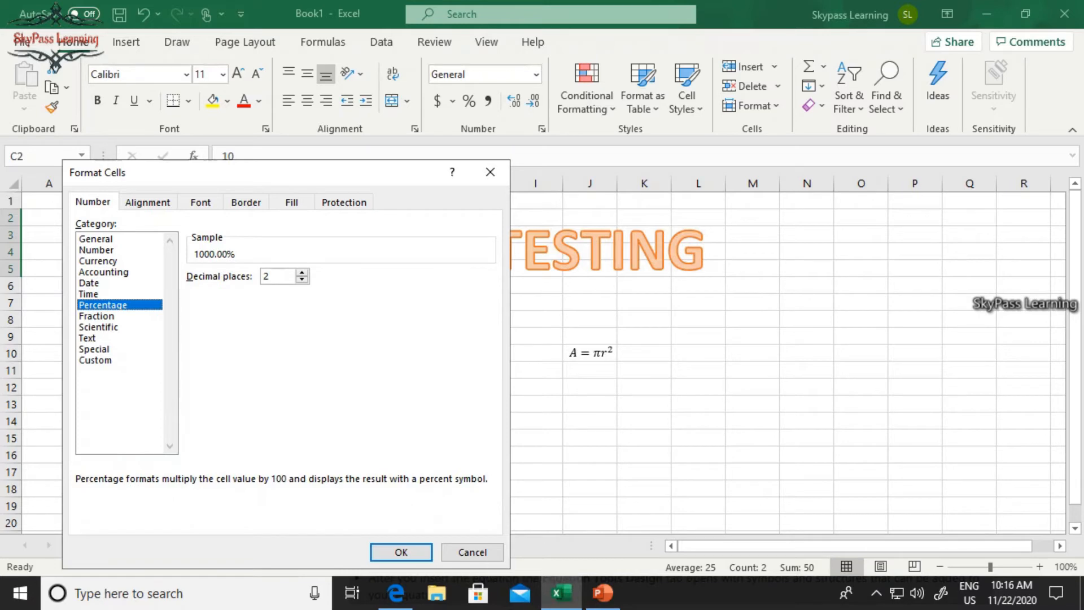
Go through the Fraction, Scientific, Text and Special categories, and choose the custom number format #,##0_);[Red](#,##0) for C2:D5
left_click(97, 316)
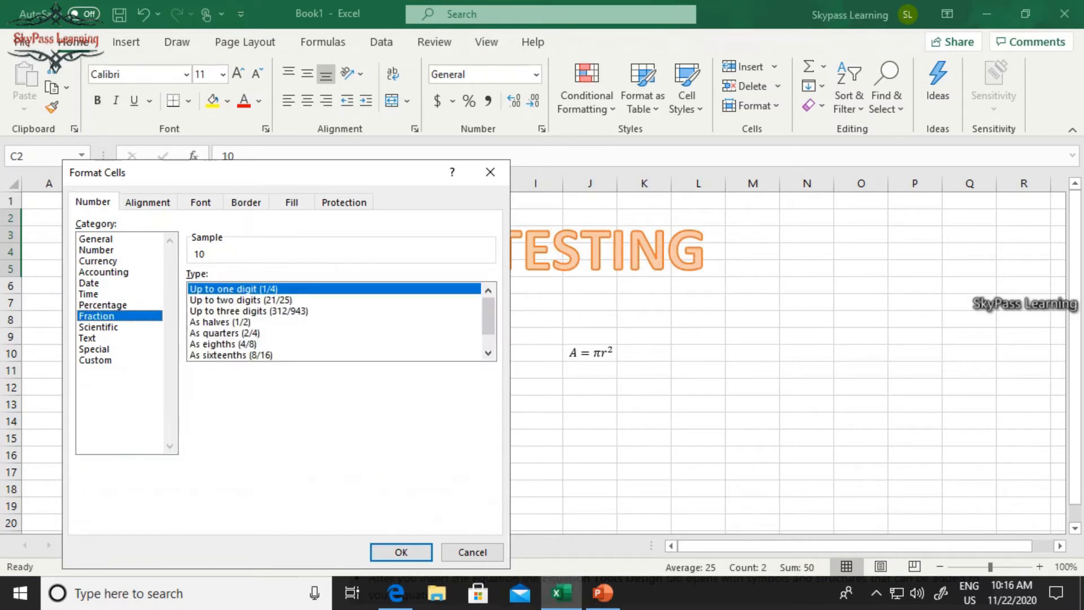
left_click(99, 327)
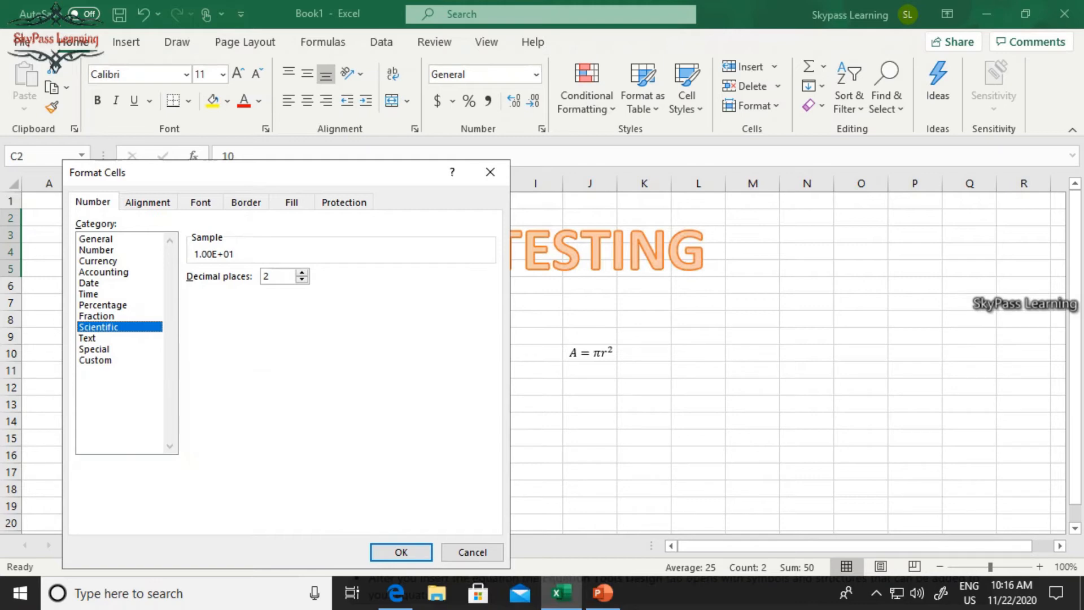
left_click(87, 337)
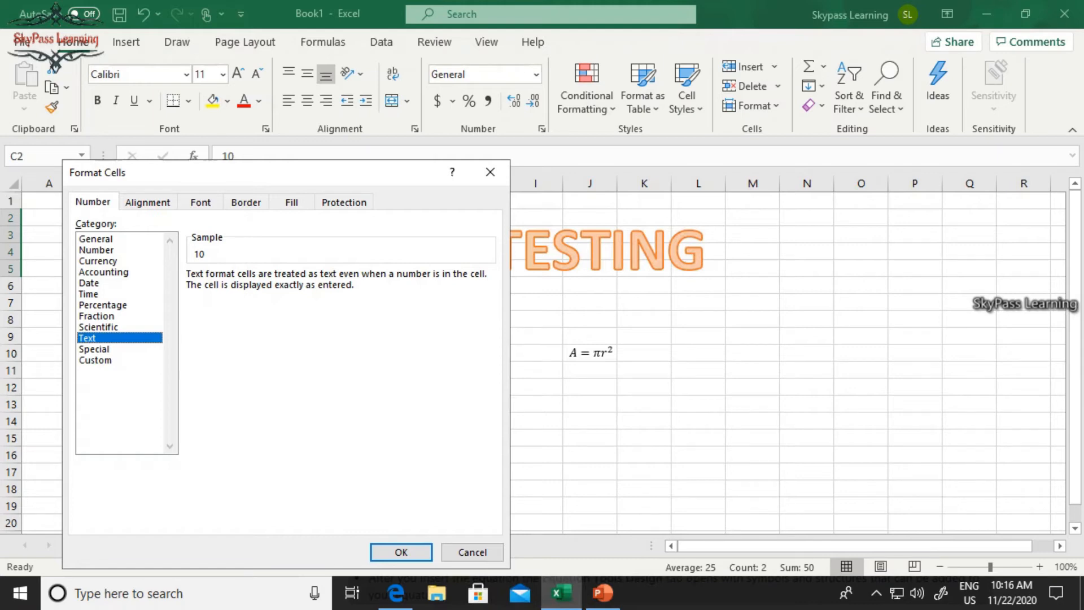
key("Down")
key("Down")
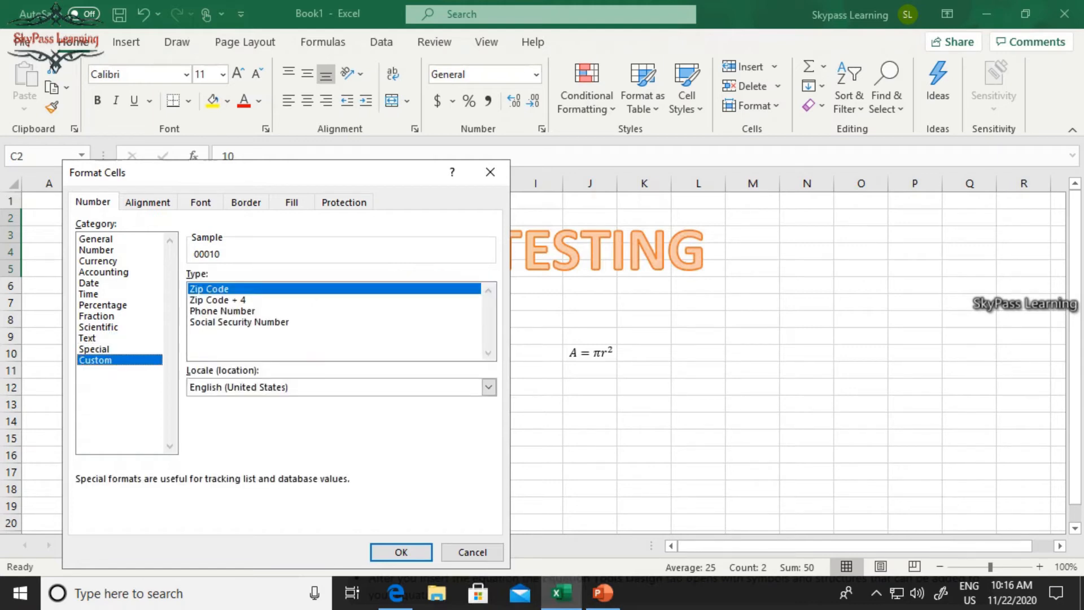
left_click(234, 372)
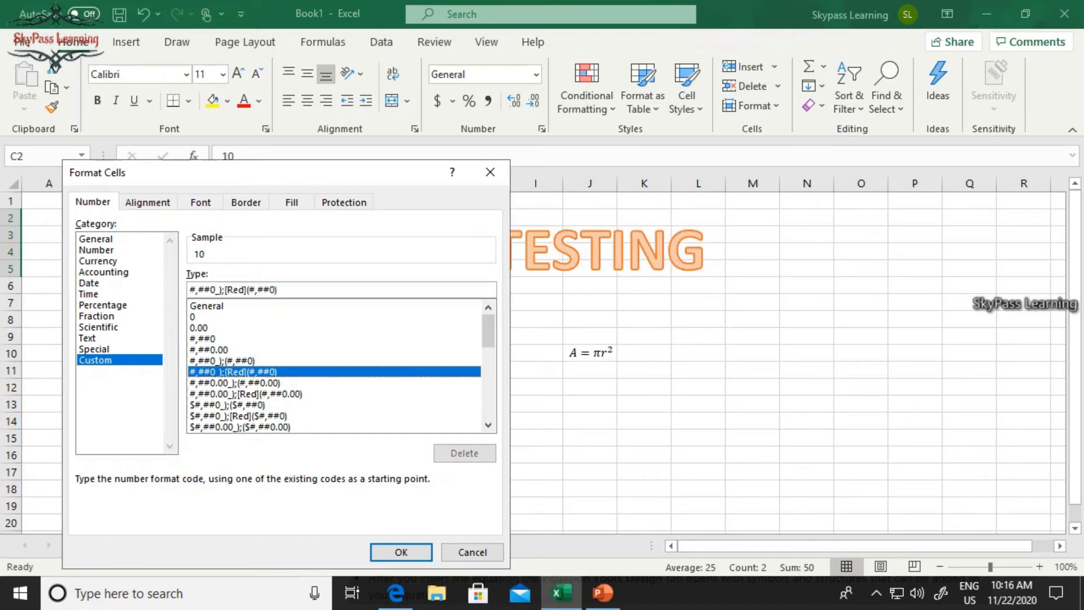
scroll(342, 367, "down", 8)
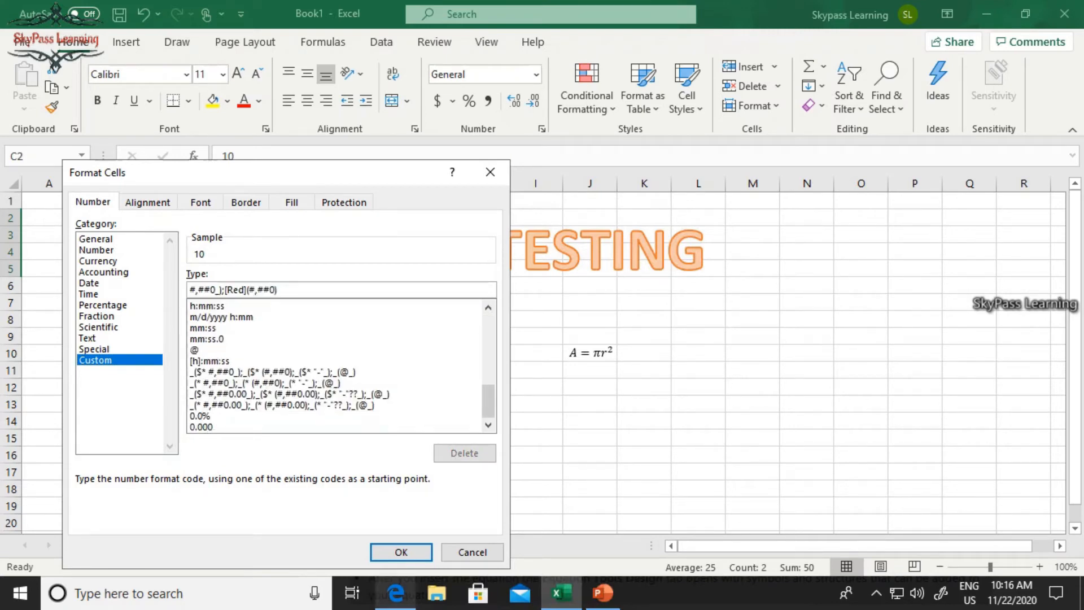
left_click(472, 552)
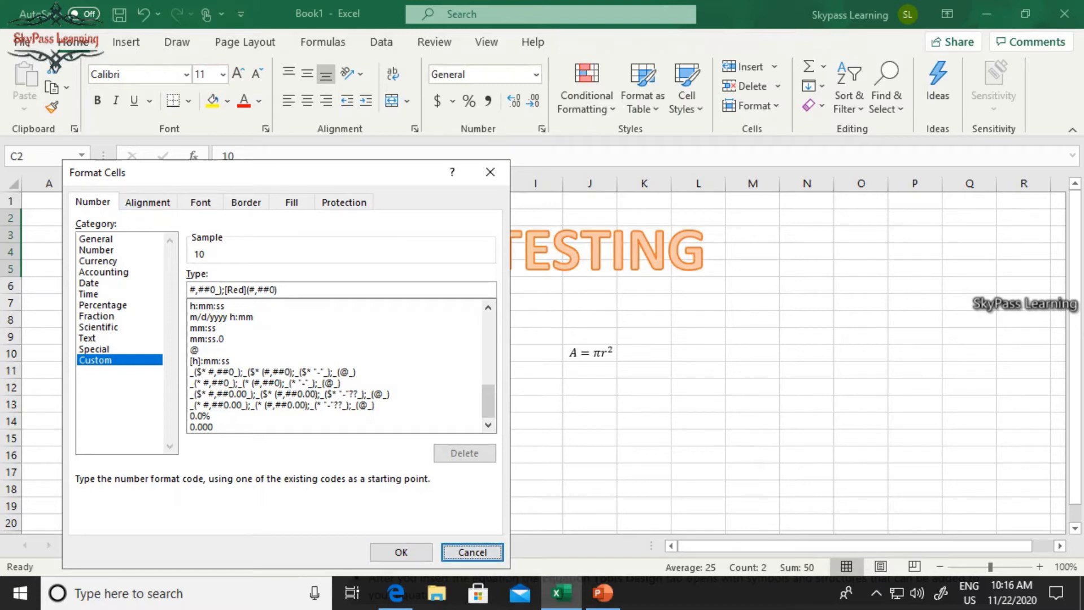
Review the horizontal and vertical alignment choices for C2:D5, and apply a text orientation of 45 degrees
left_click(148, 202)
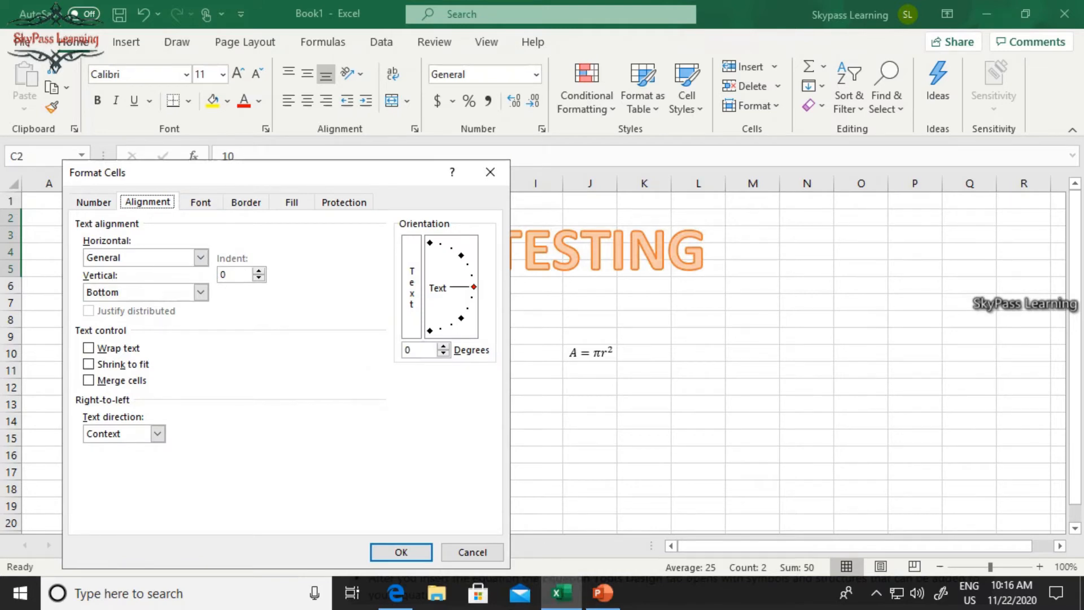
left_click(201, 257)
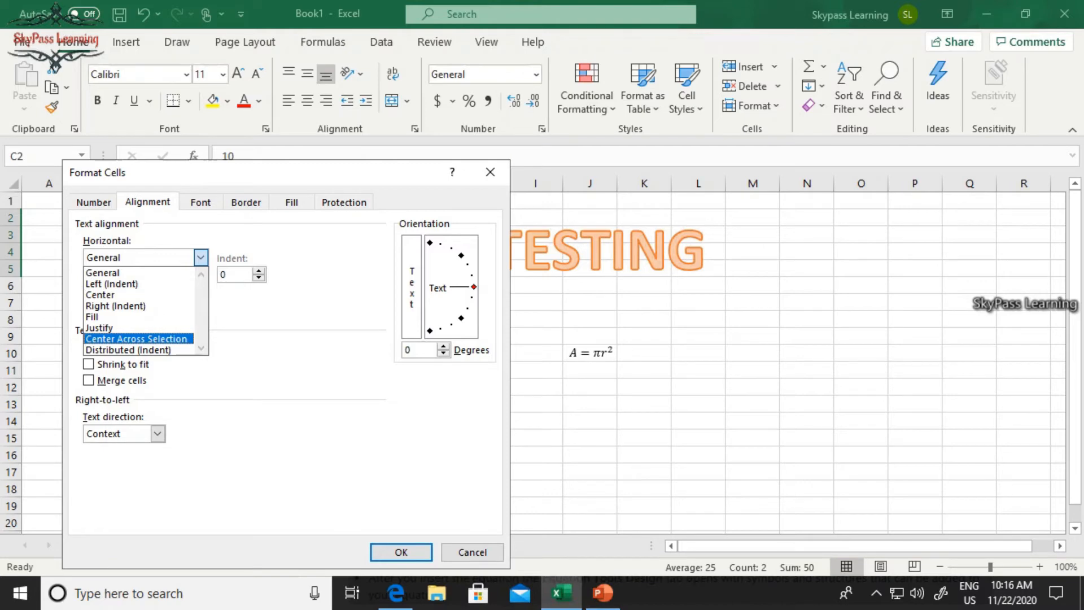
left_click(103, 273)
left_click(200, 292)
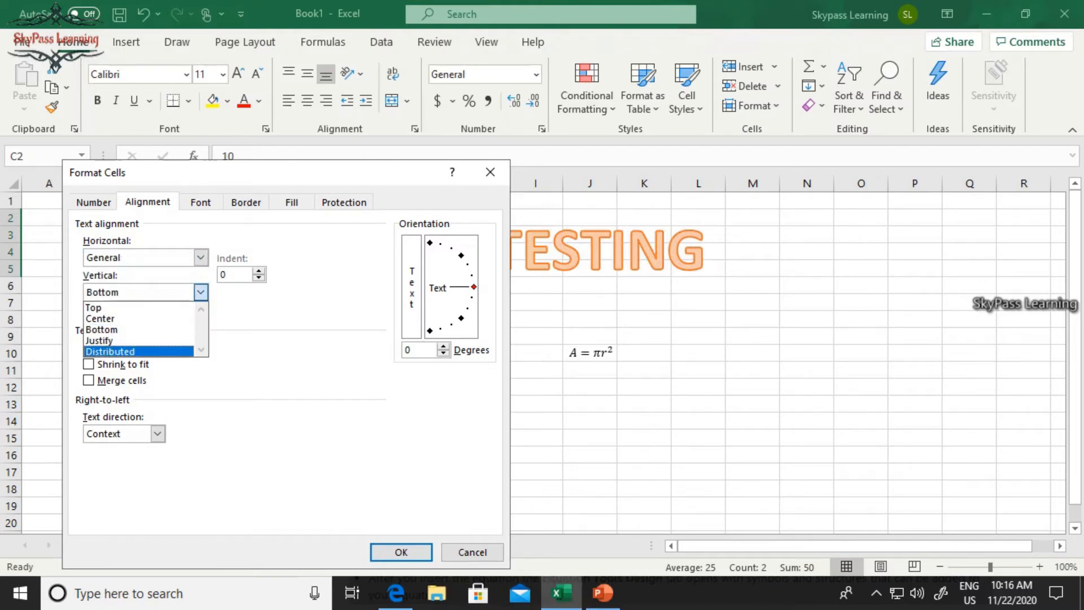
key("Escape")
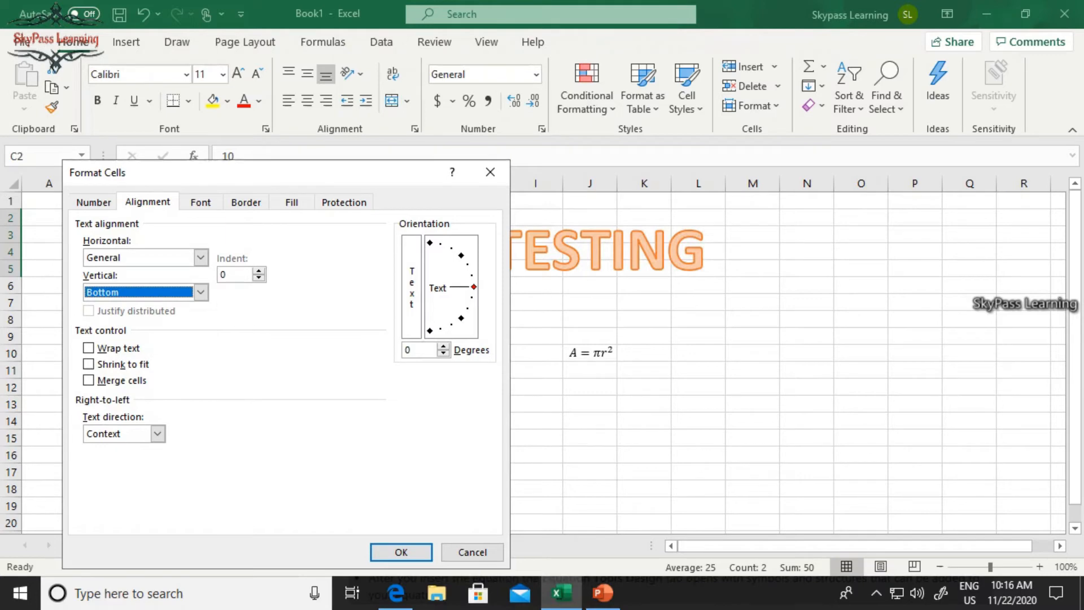
left_click(443, 345)
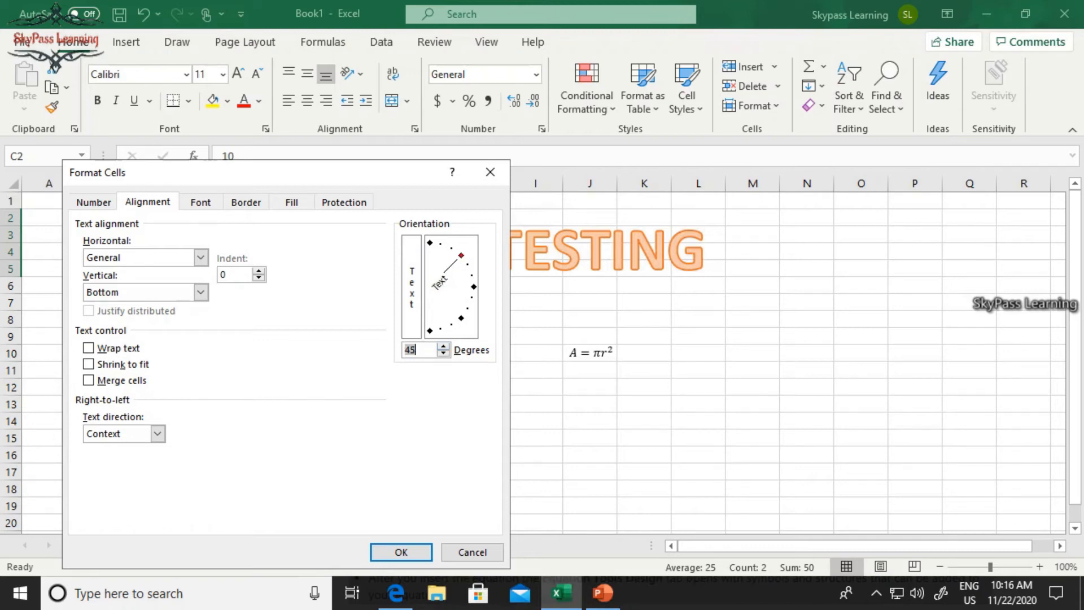
left_click(401, 551)
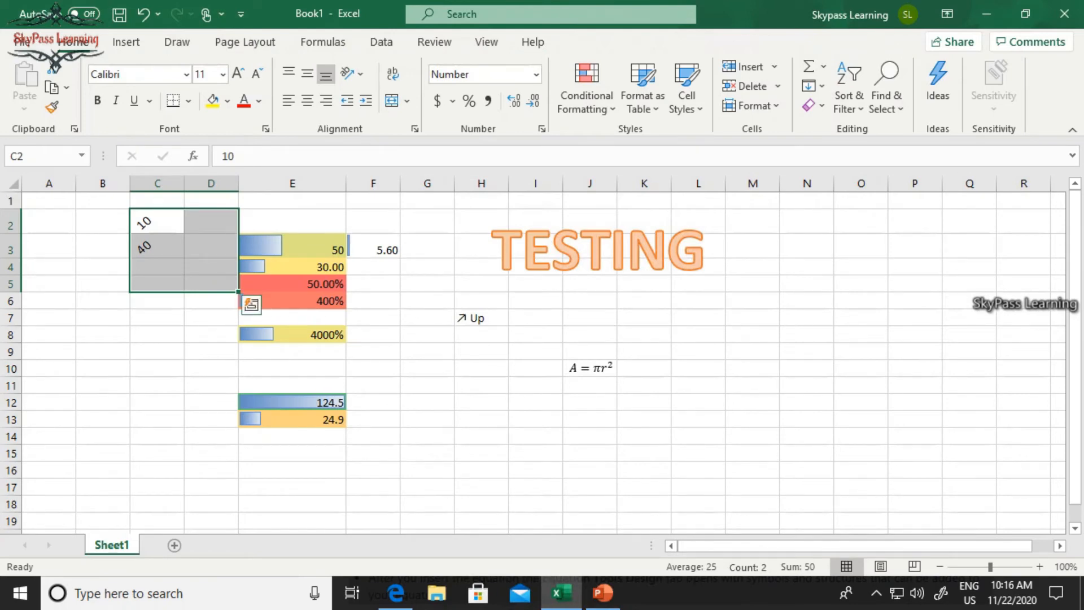
Enter 1 in cell C4, directly below the rotated numbers in column C
left_click(157, 246)
key("Return")
type("1")
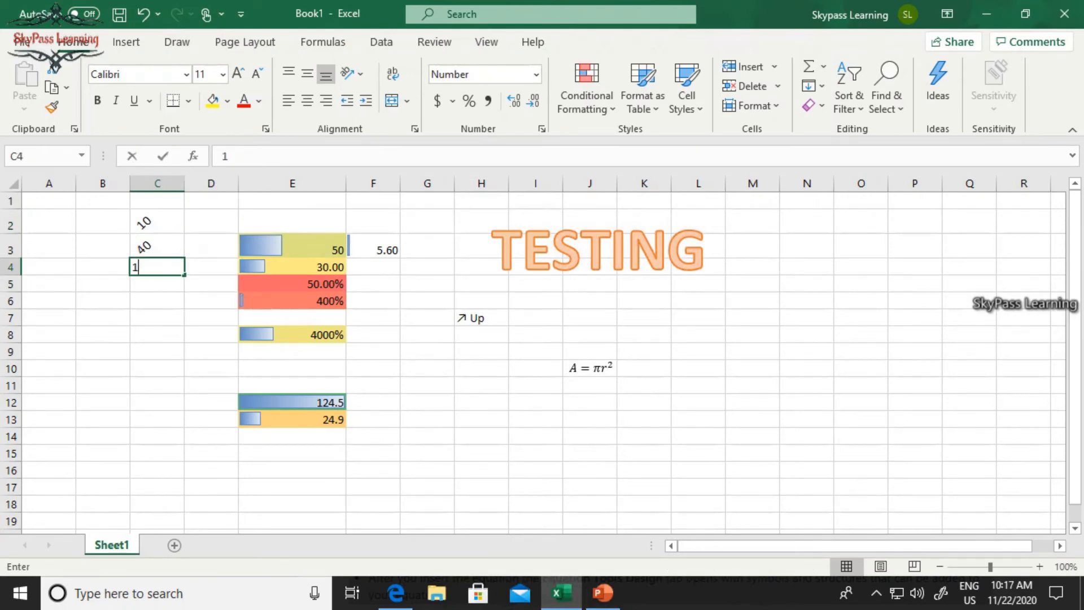
key("Return")
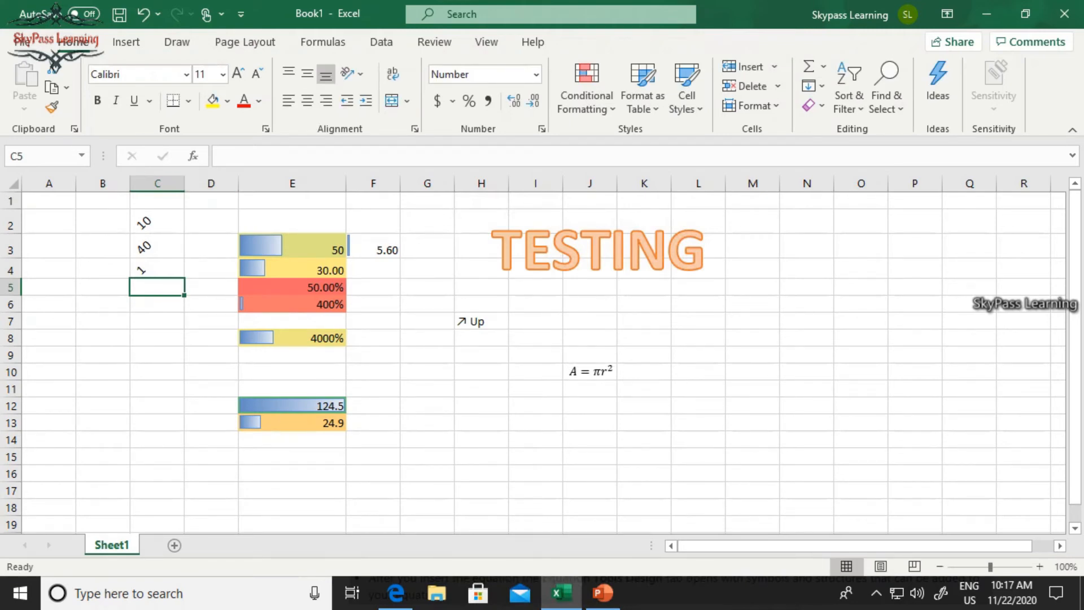
right_click(157, 355)
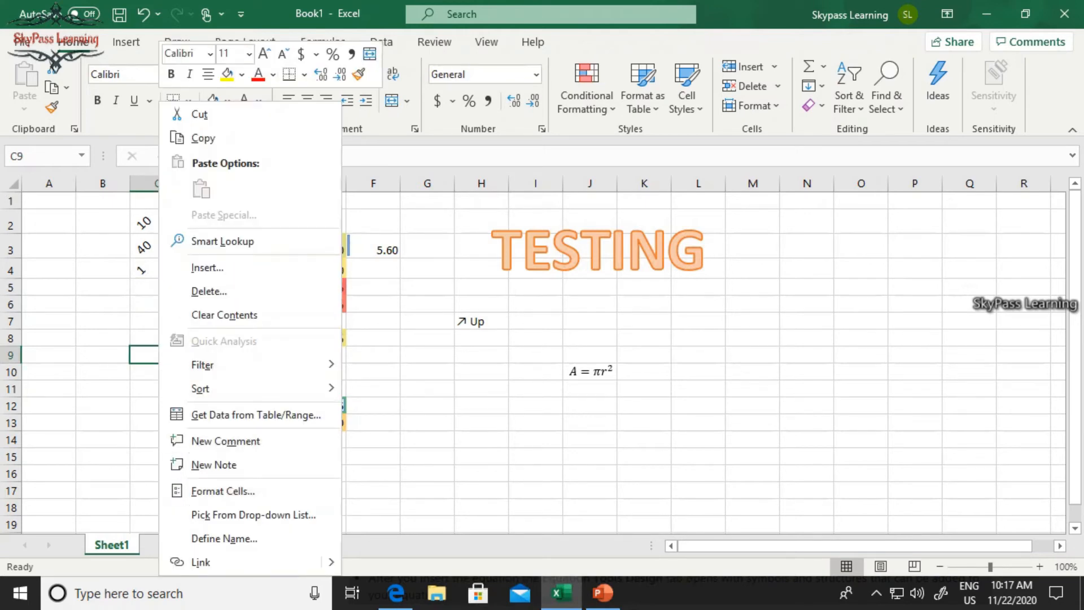
key("Escape")
Enter the long text cxvcxvxcvxcvxcvcxvxc in cell F11 and the text gfd in the adjacent cell G11
left_click(373, 388)
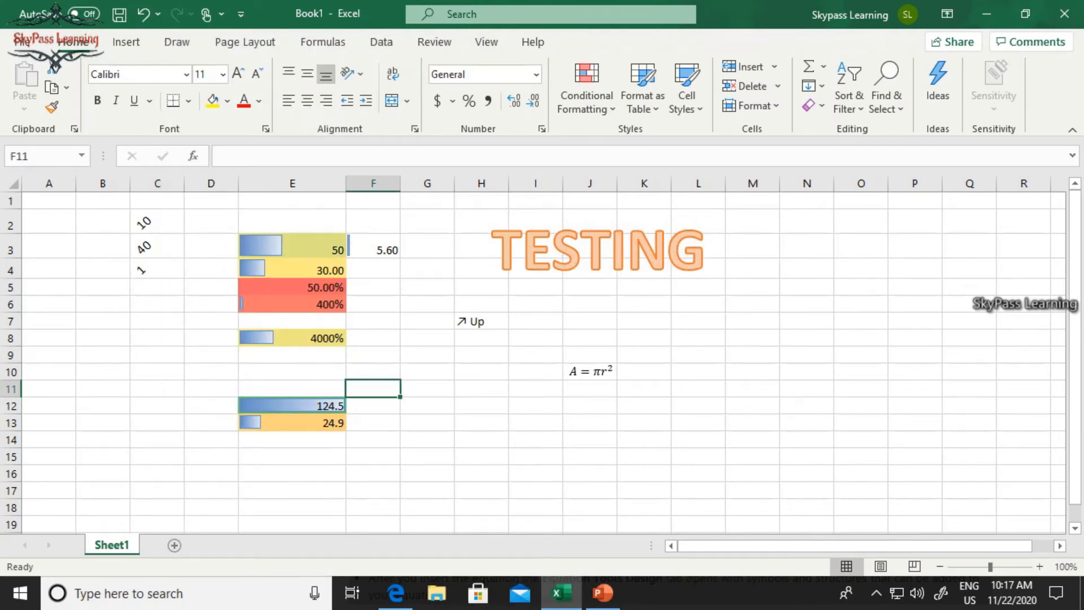
type("cxvcxvxcvxcvxcvcvcxvxc")
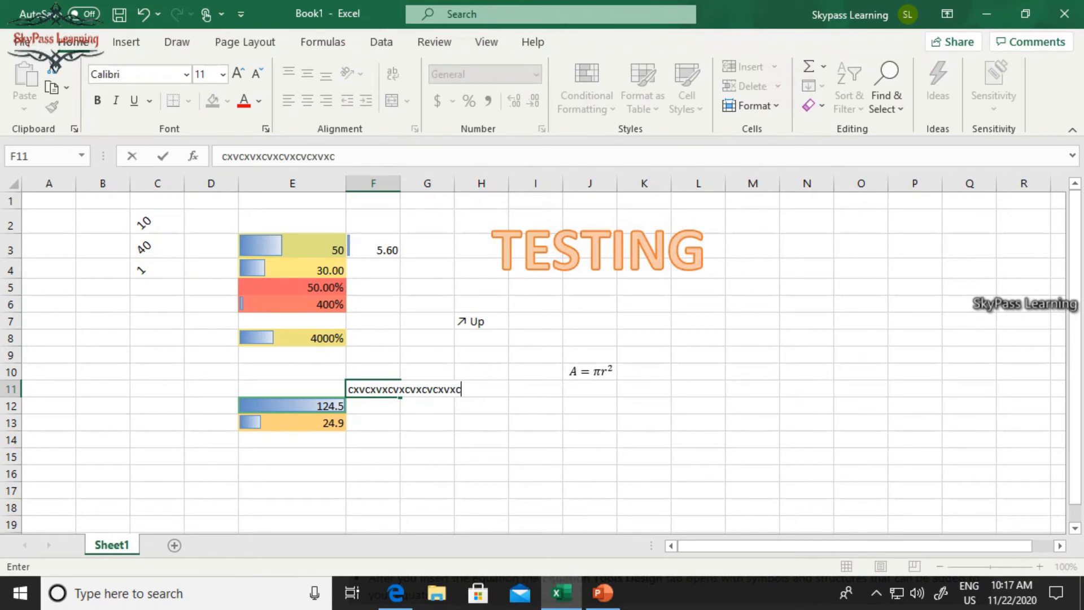
key("Return")
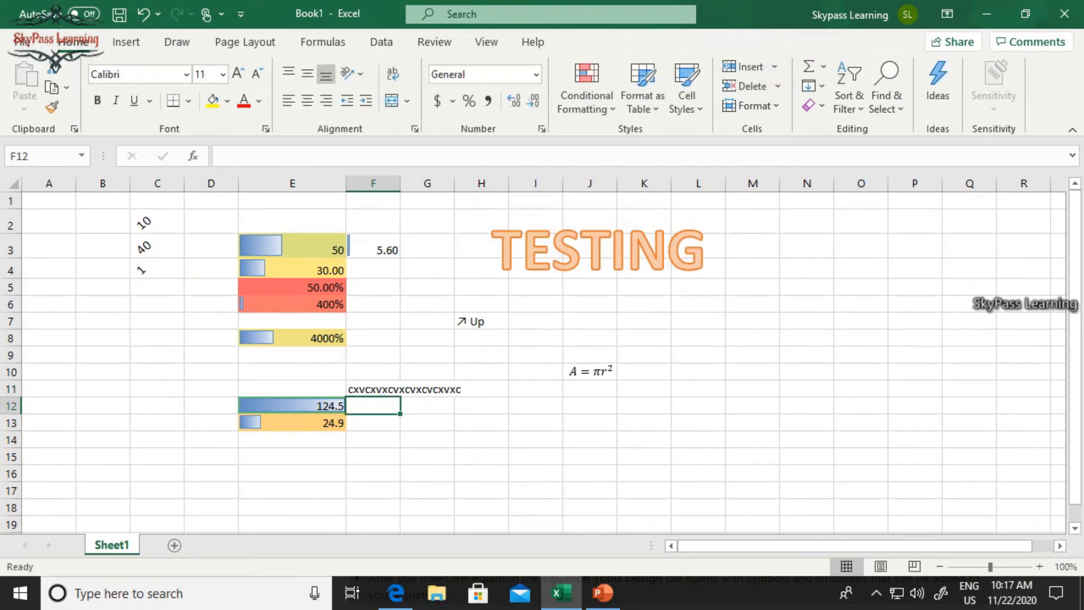
left_click(373, 389)
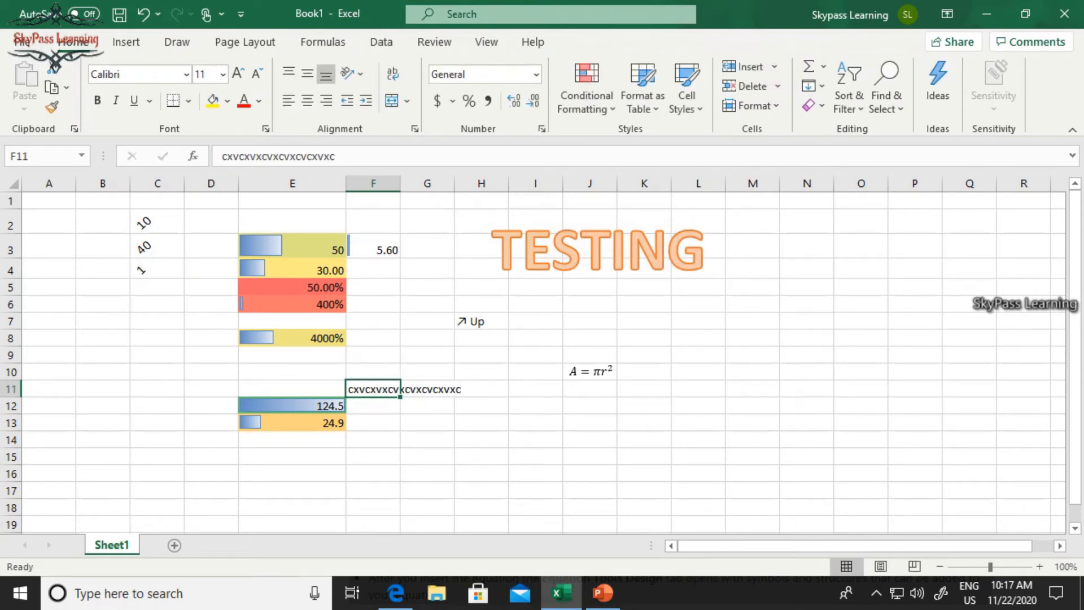
key("Right")
type("gfd")
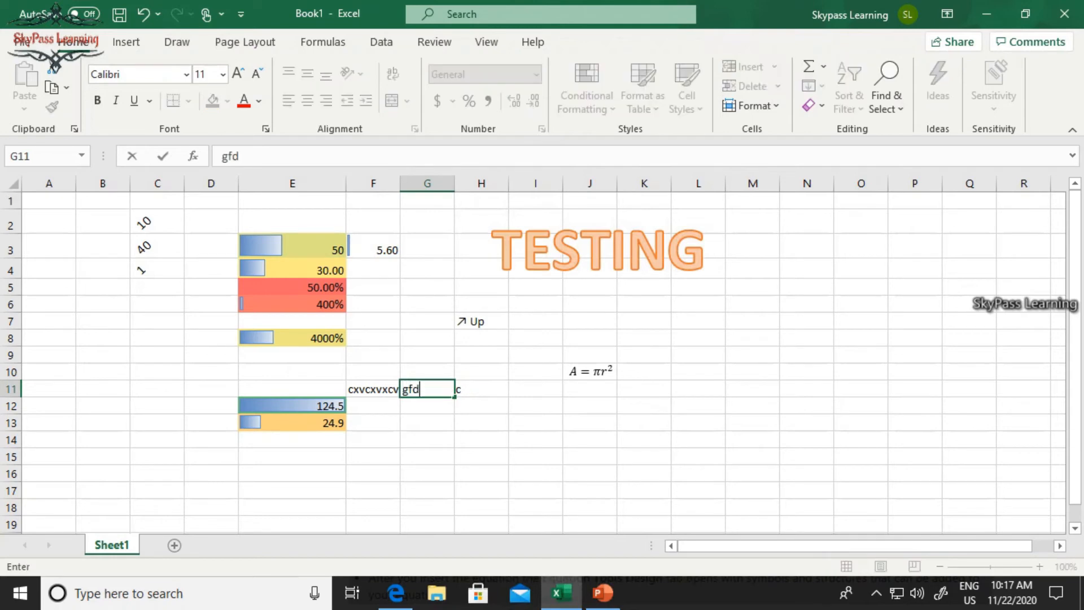
key("Return")
Append 342423423 to the end of the text in cell F11
left_click(373, 389)
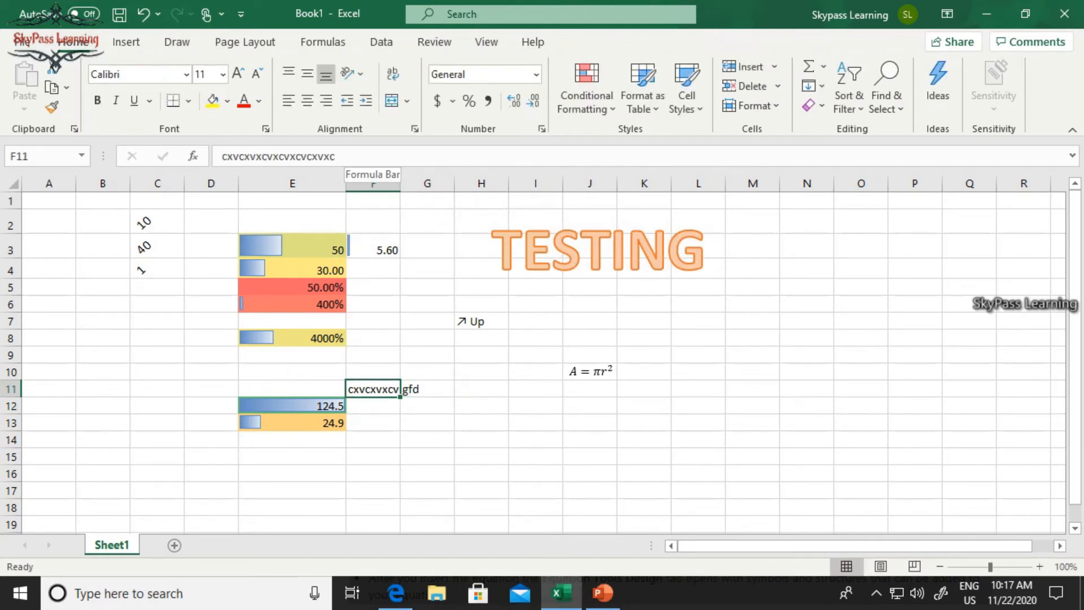
left_click(355, 156)
type("342")
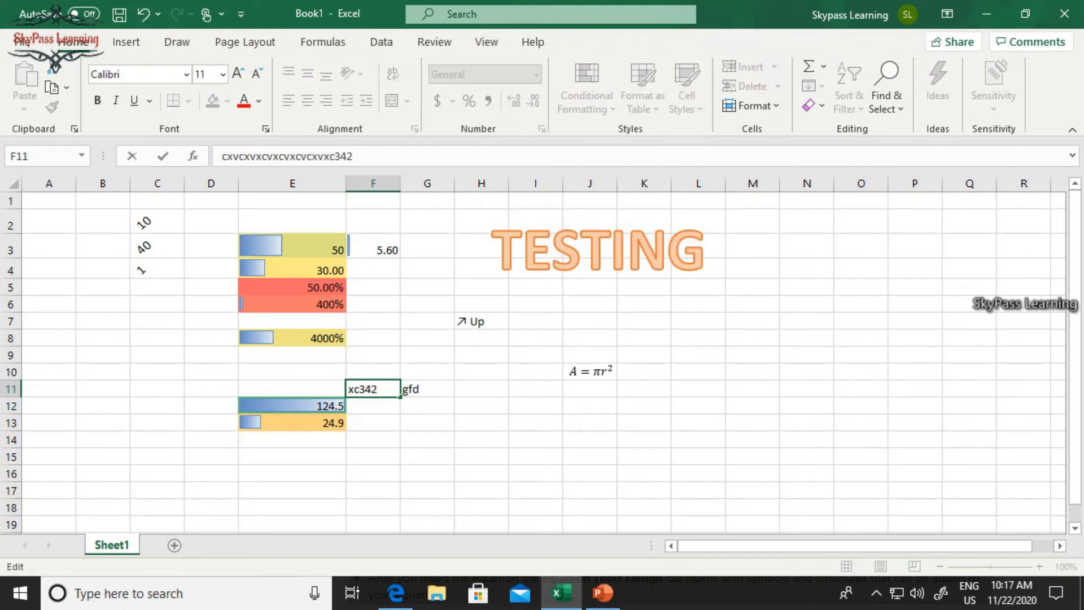
type("423423")
left_click(536, 439)
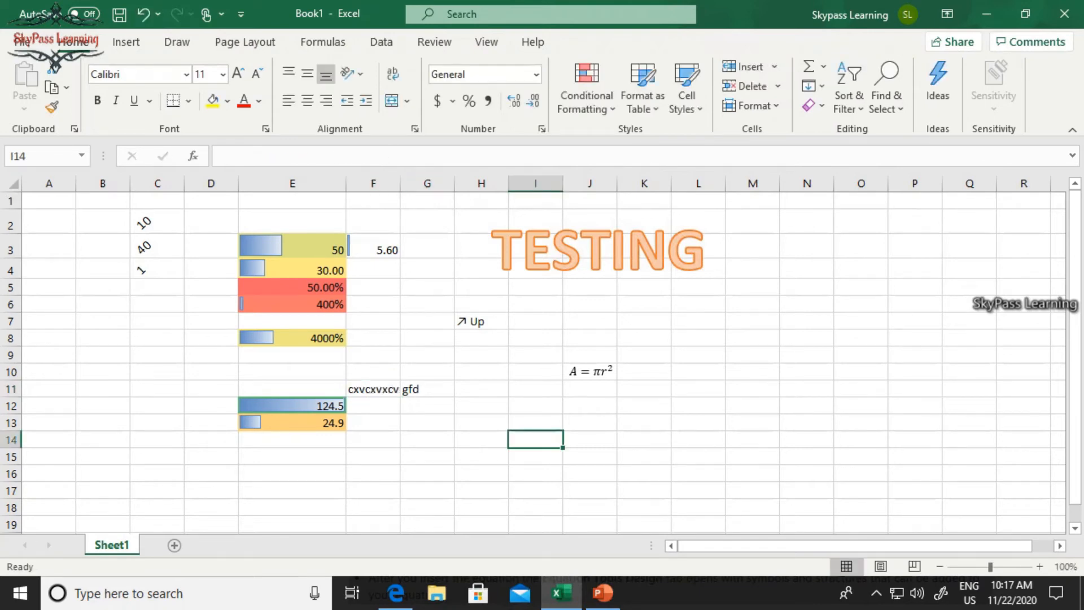
Format cell F11 so that its long text wraps within the cell
left_click(373, 388)
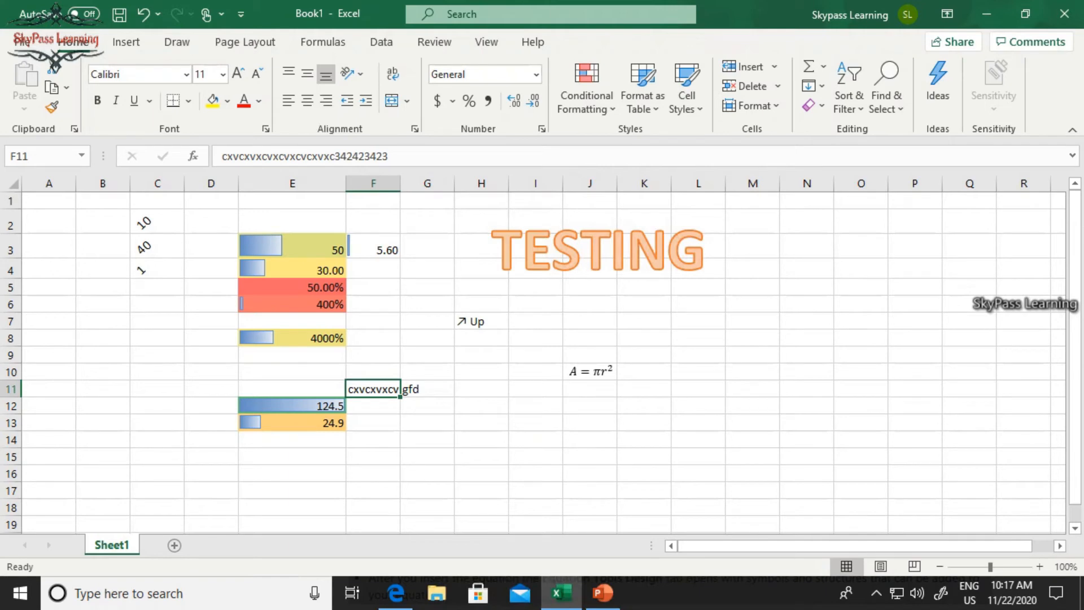
right_click(390, 388)
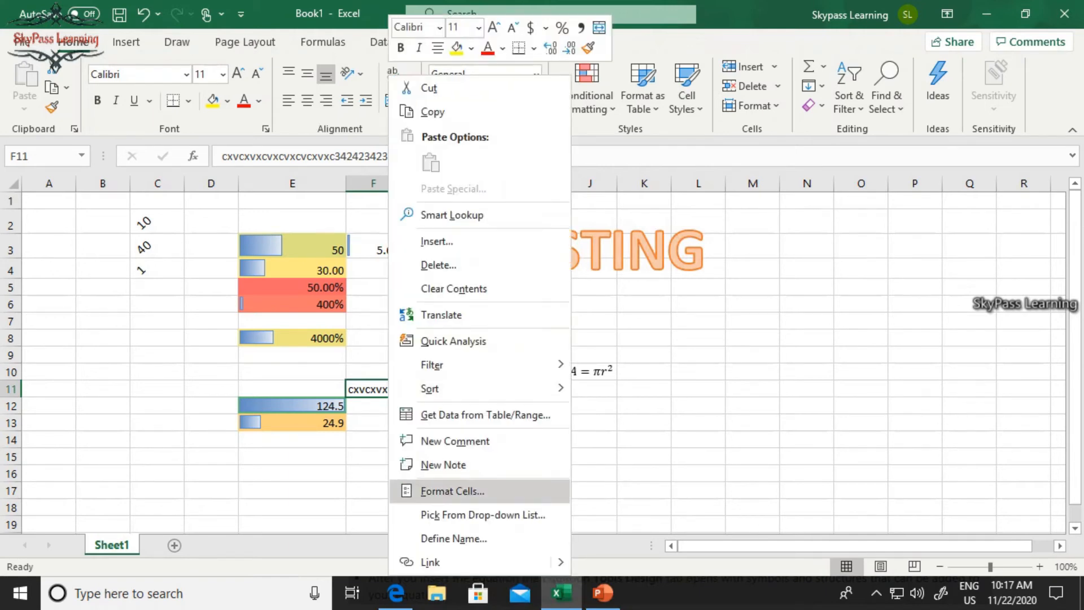
left_click(452, 491)
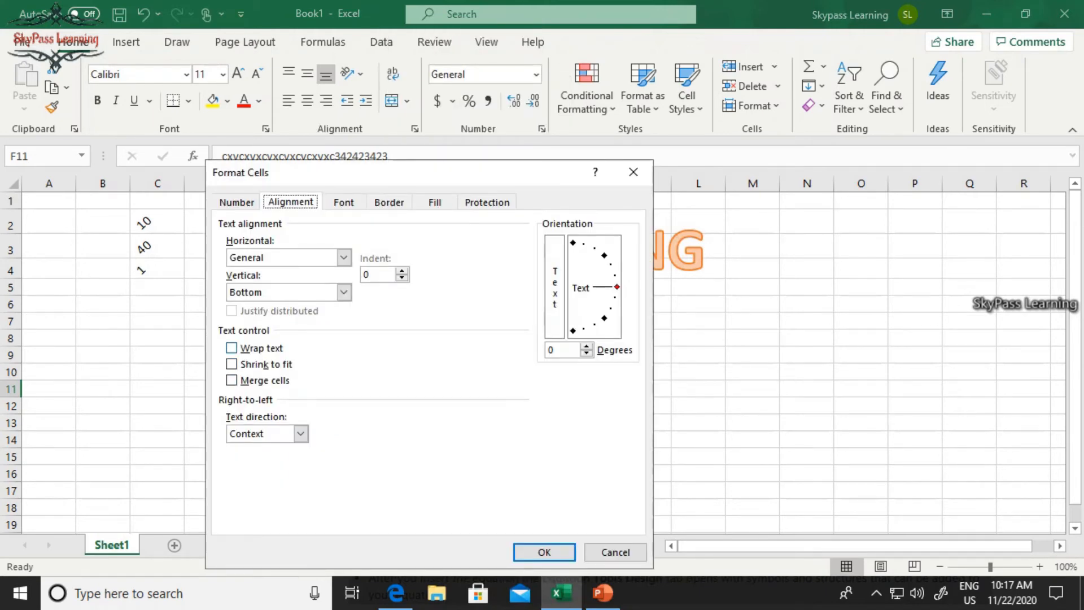
left_click(232, 348)
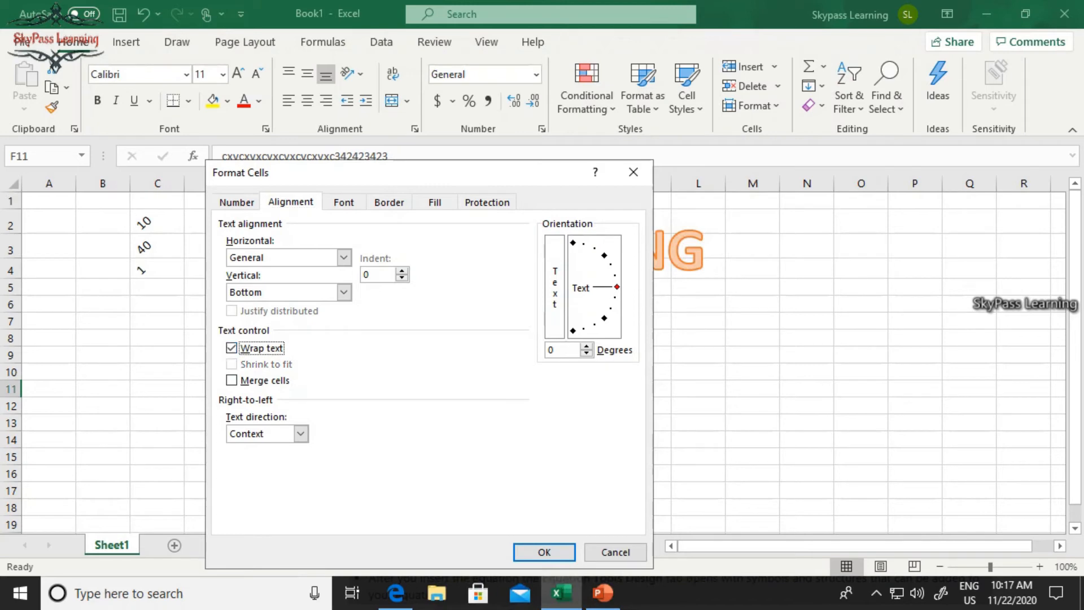
left_click(544, 551)
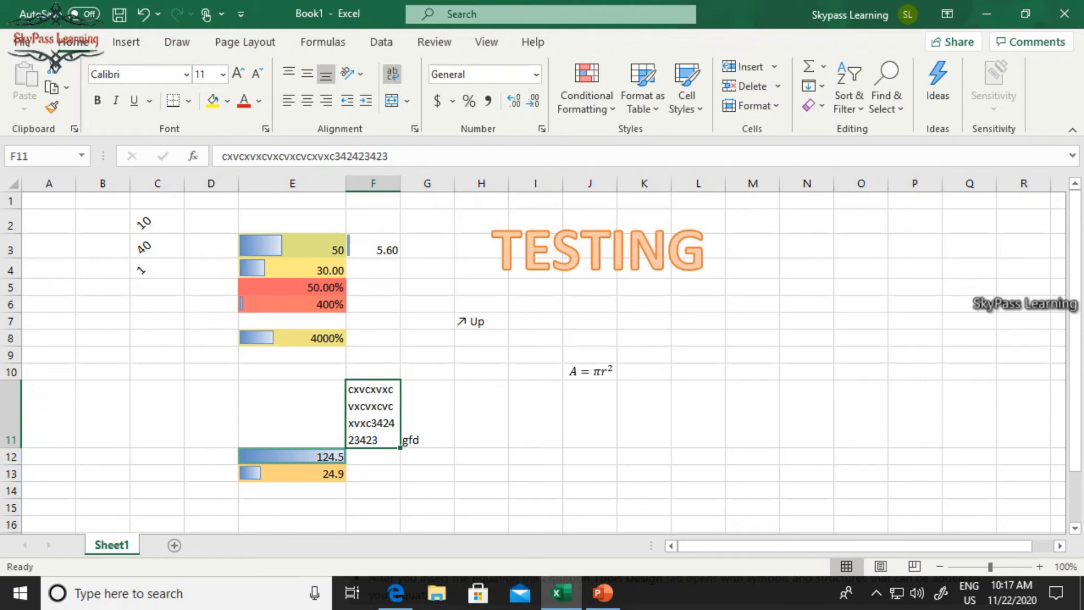
Replace text wrapping with Shrink to fit in cell F11, and widen column F to about twice its width
right_click(367, 414)
left_click(424, 492)
left_click(228, 348)
left_click(228, 364)
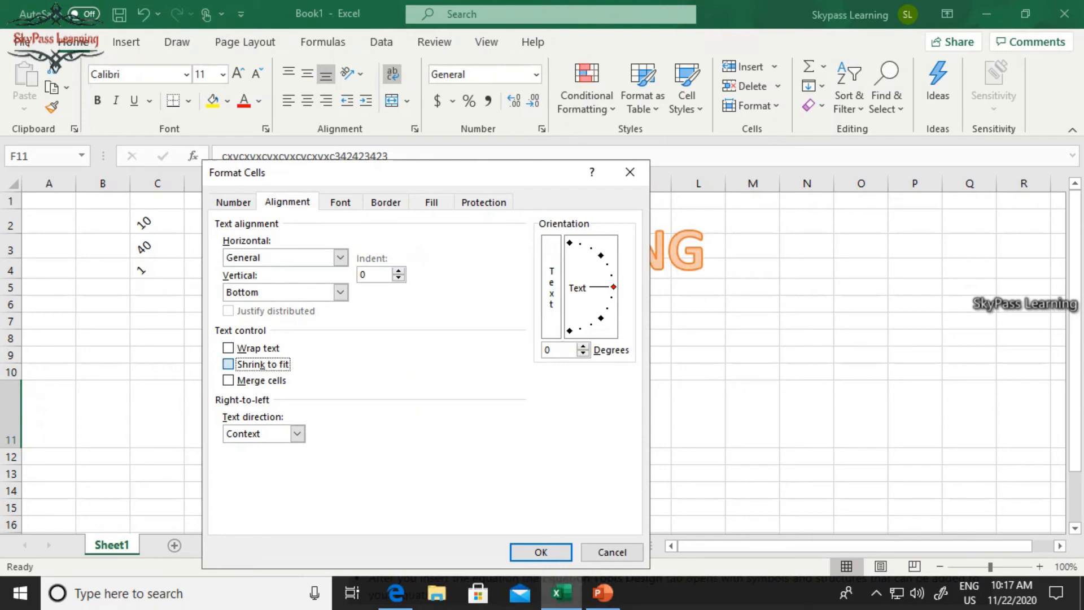
left_click(541, 552)
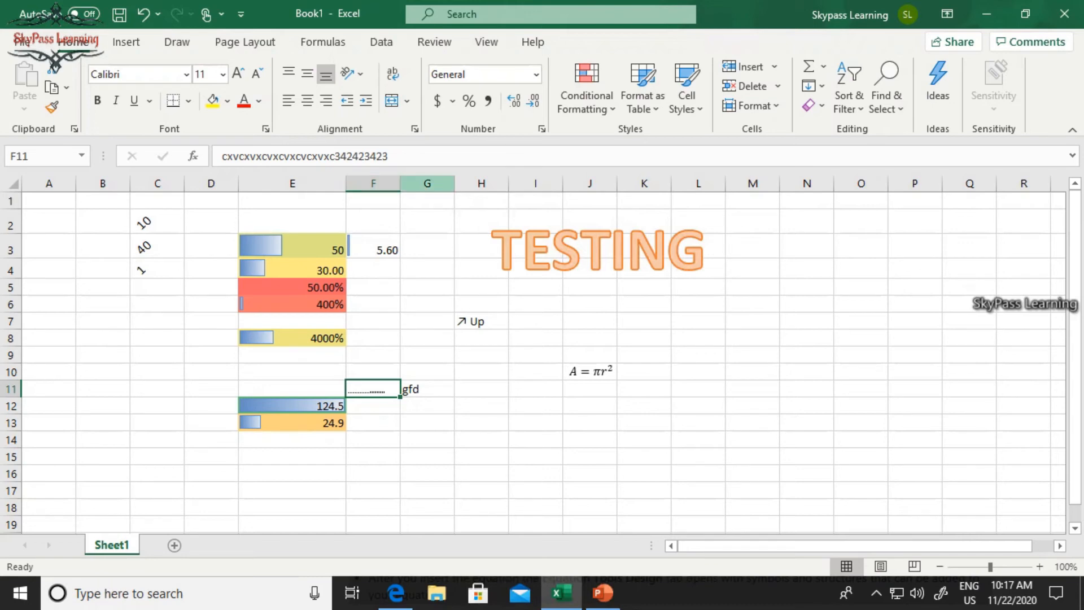
left_click_drag(400, 183, 466, 183)
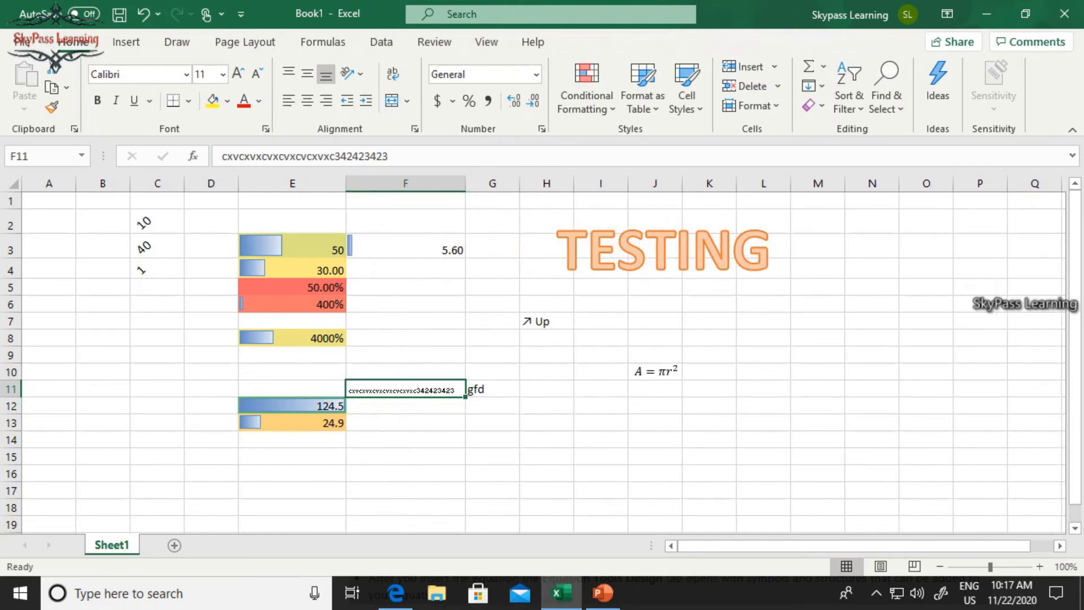
Turn Wrap text back on for cell F11 in the widened column
right_click(434, 389)
left_click(475, 490)
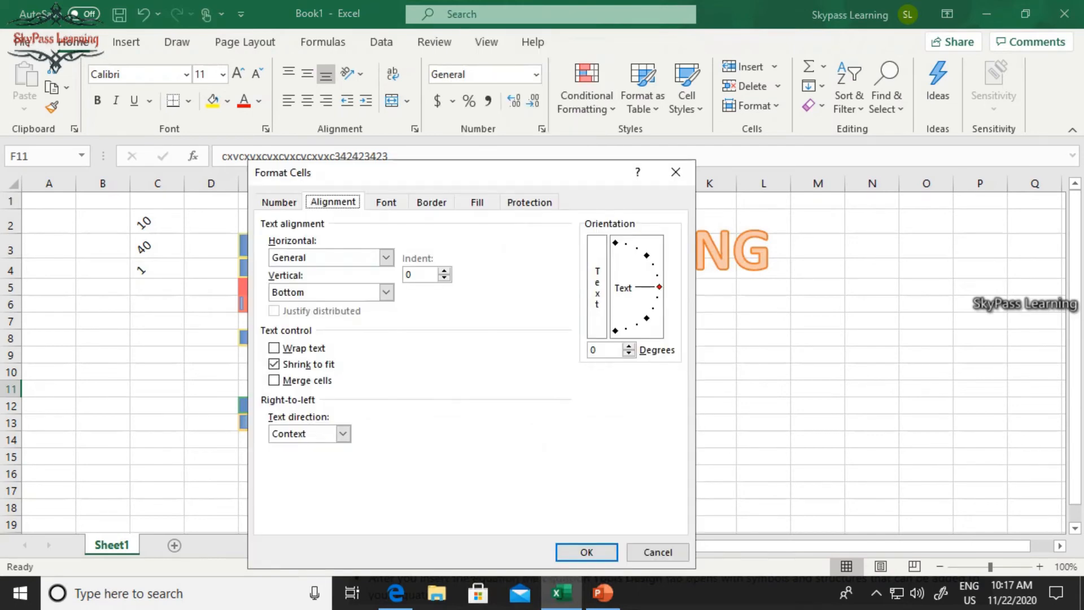
left_click(275, 348)
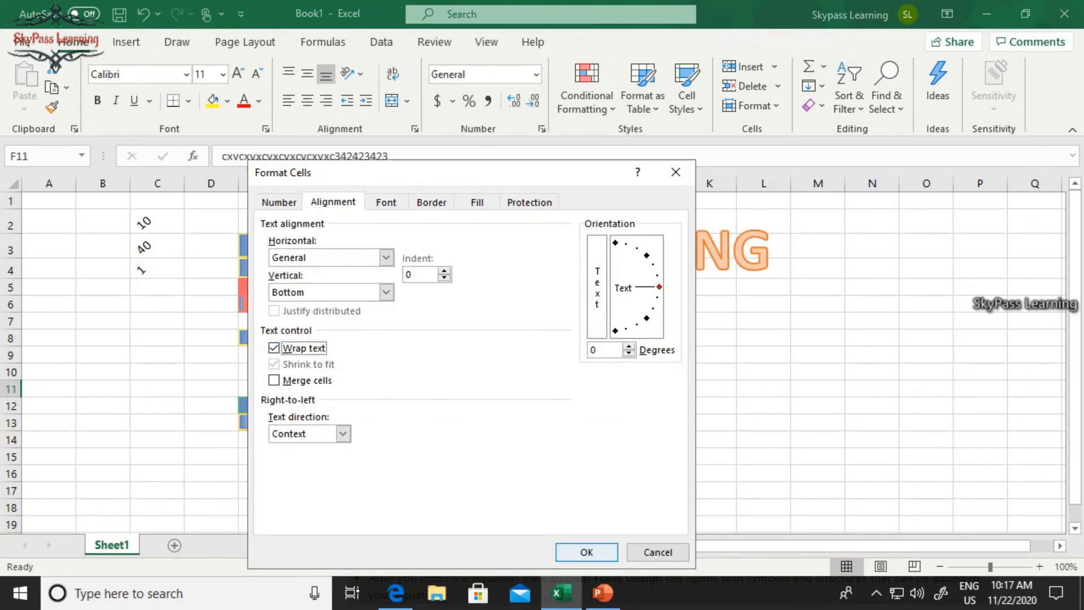
left_click(587, 552)
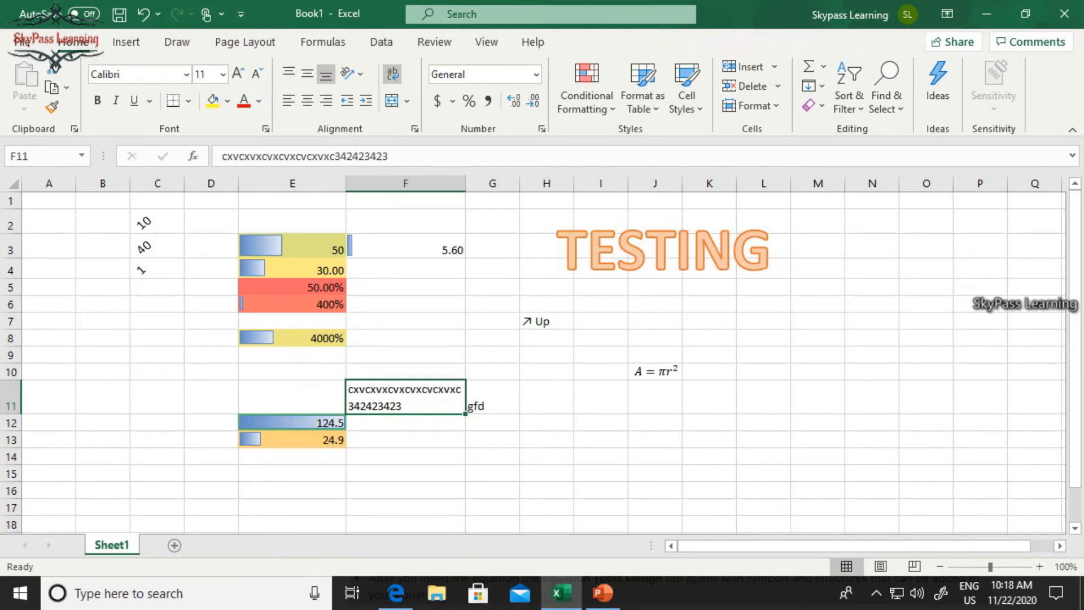
Review the font settings for cell F11 in Format Cells, and leave without changing anything
right_click(426, 396)
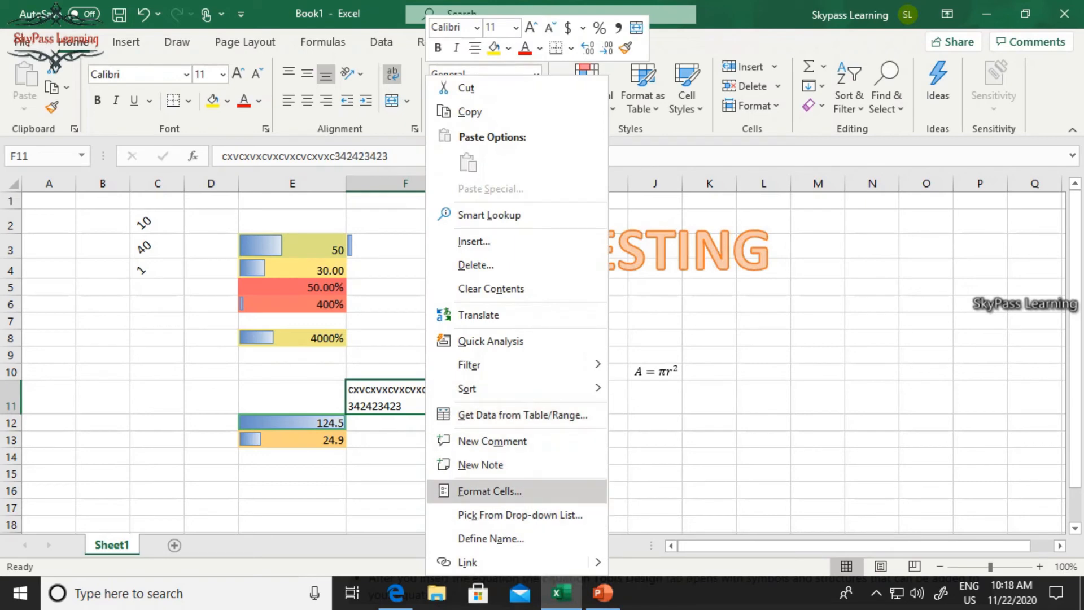
left_click(490, 491)
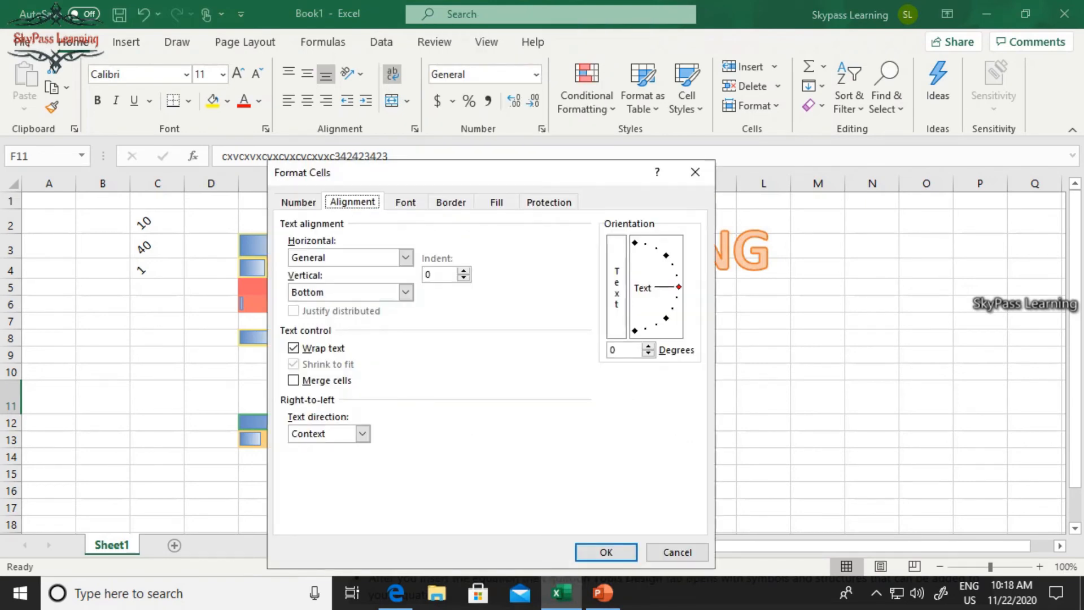
left_click(406, 202)
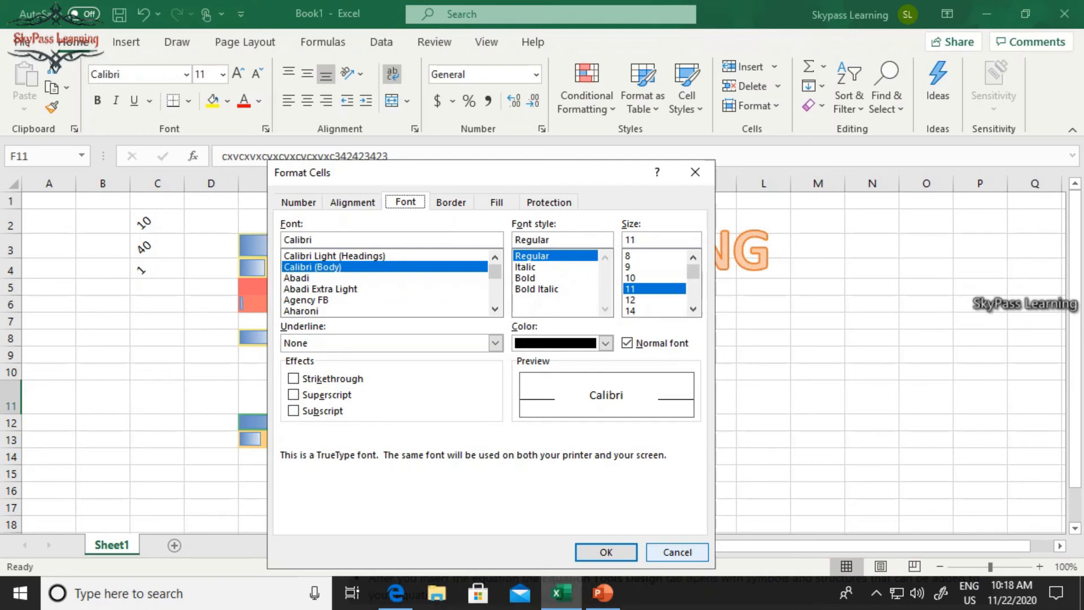
left_click(678, 552)
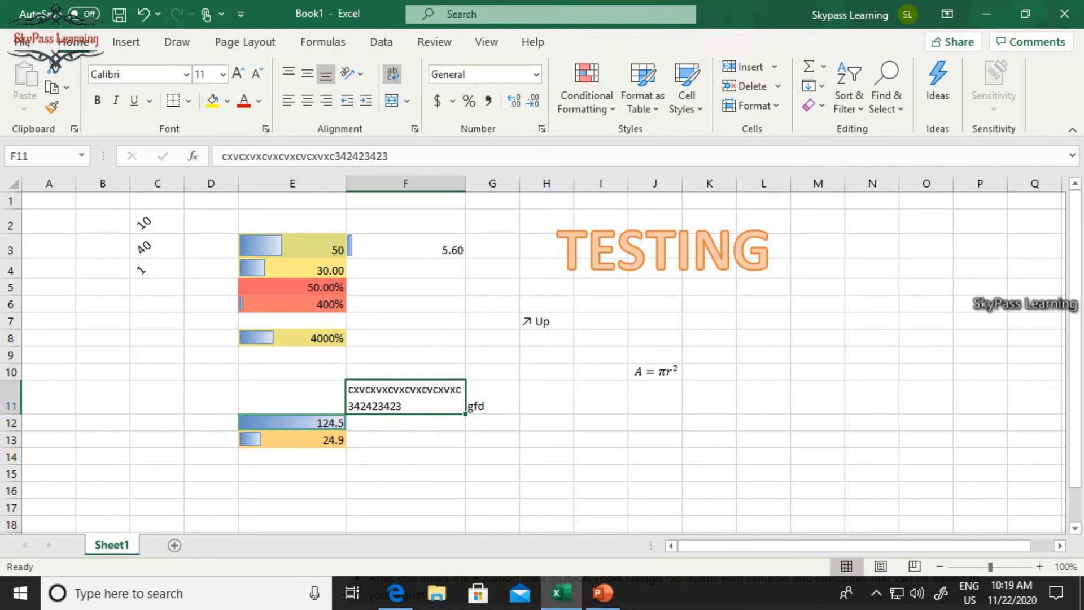
Add a second worksheet to the workbook and rename Sheet1 as JanMont
left_click(175, 545)
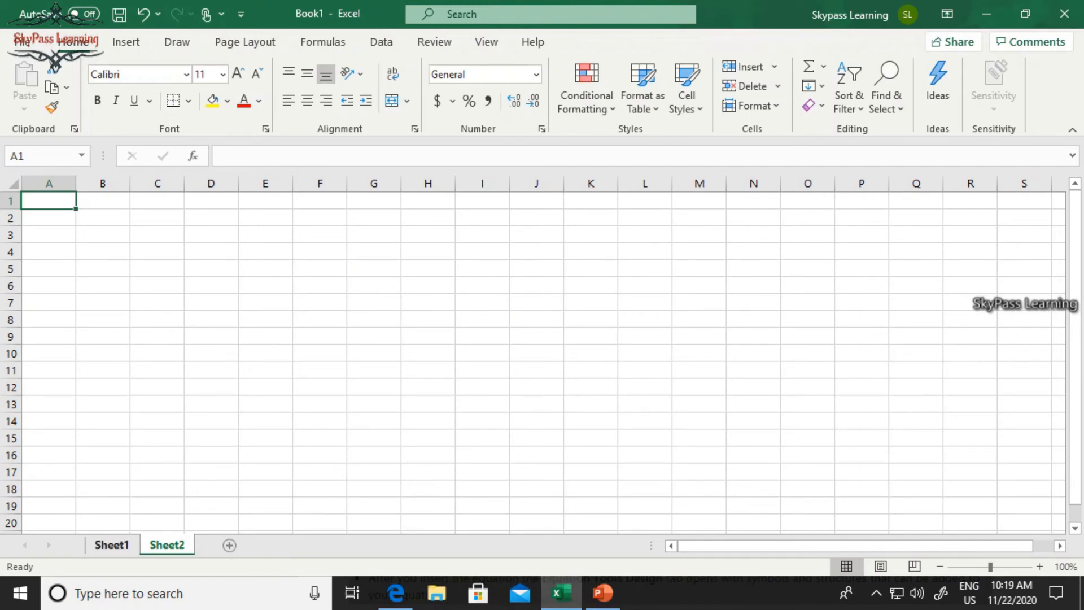
left_click(129, 545)
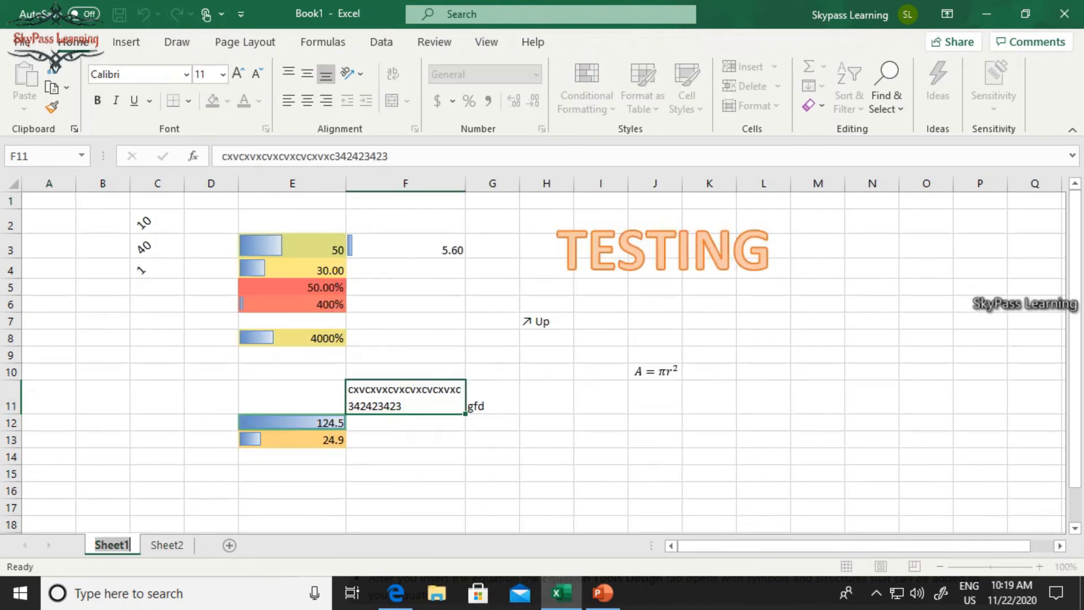
type("Ja")
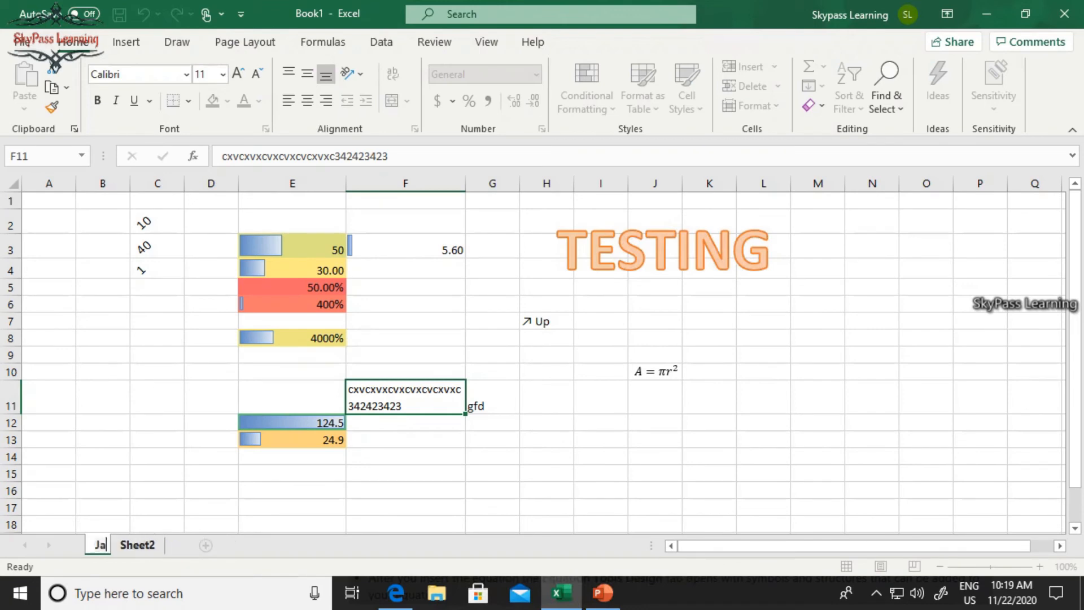
type("nMont")
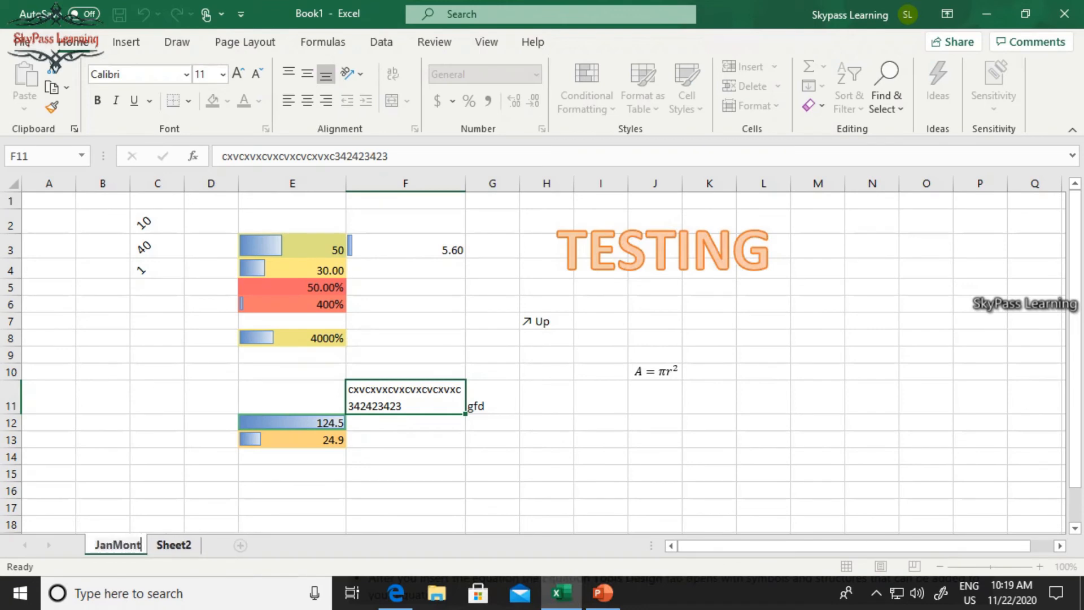
Rename Sheet2 as Sales
double_click(178, 545)
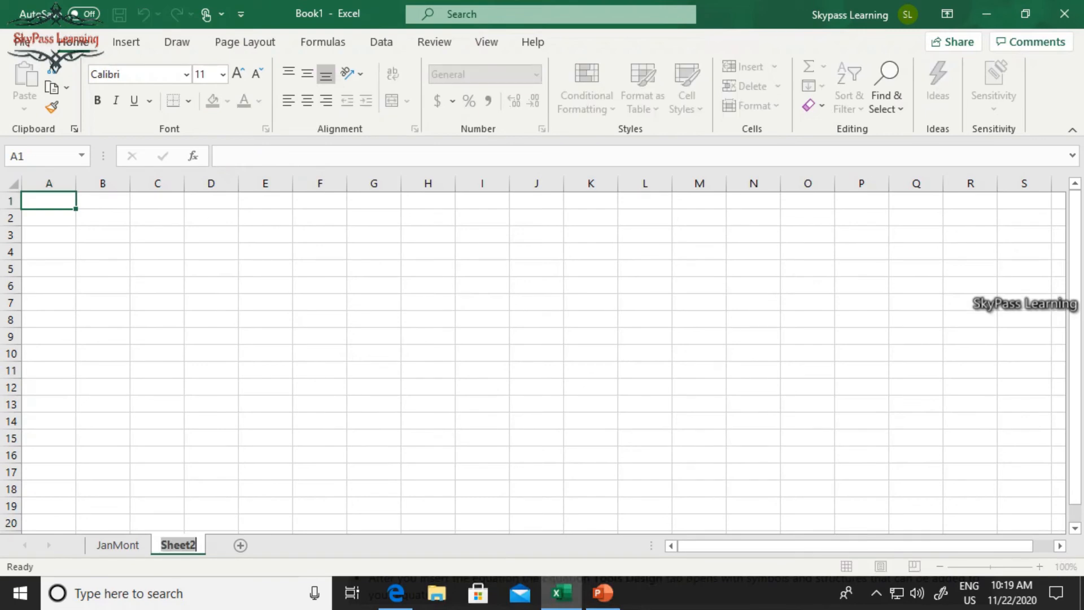
left_click(211, 489)
right_click(178, 545)
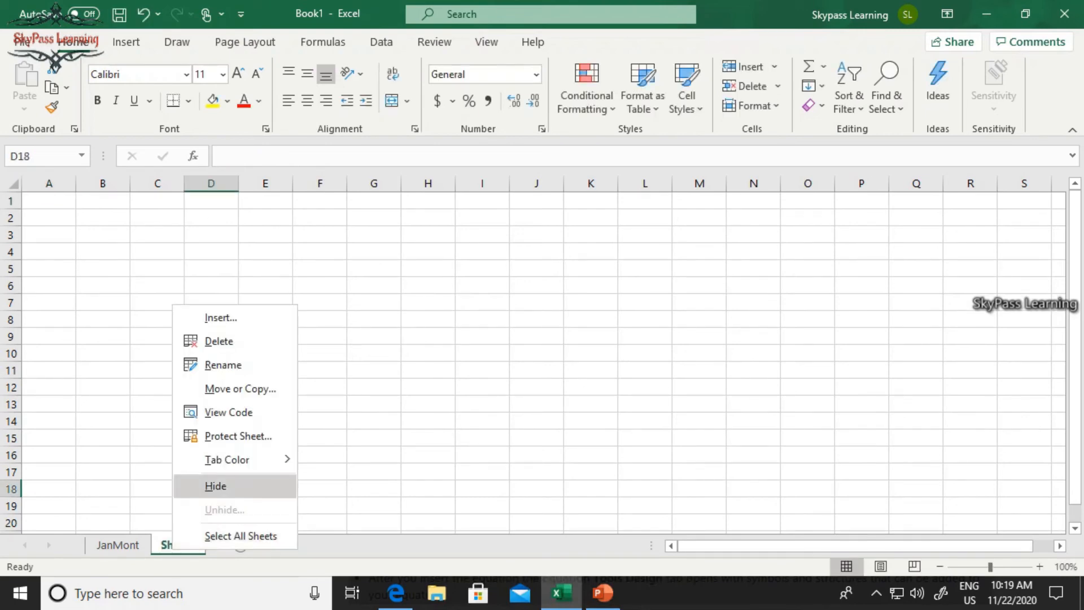
left_click(223, 365)
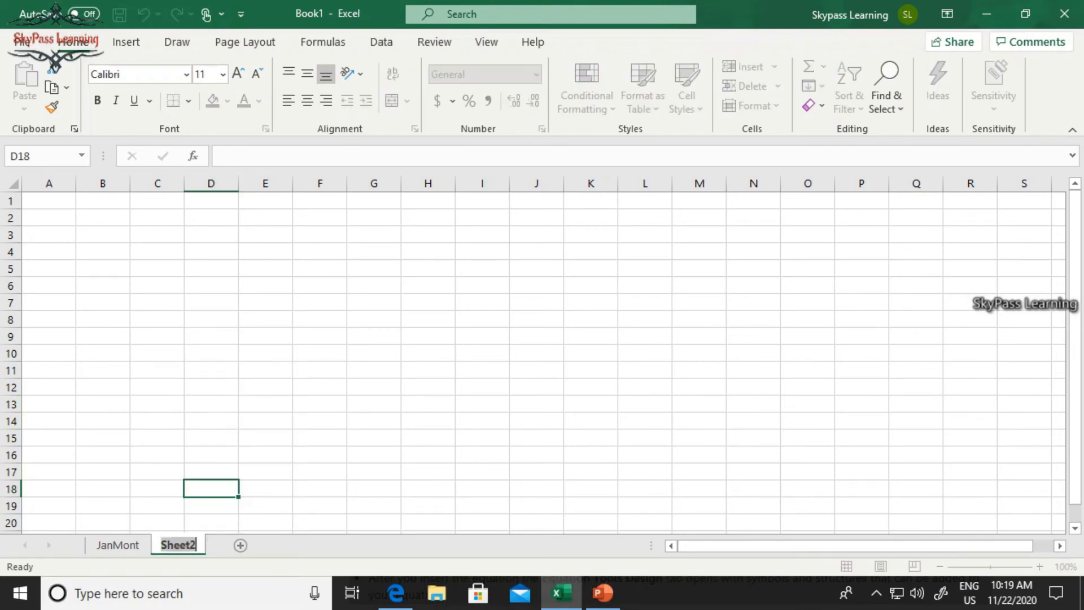
type("Sales")
key("Return")
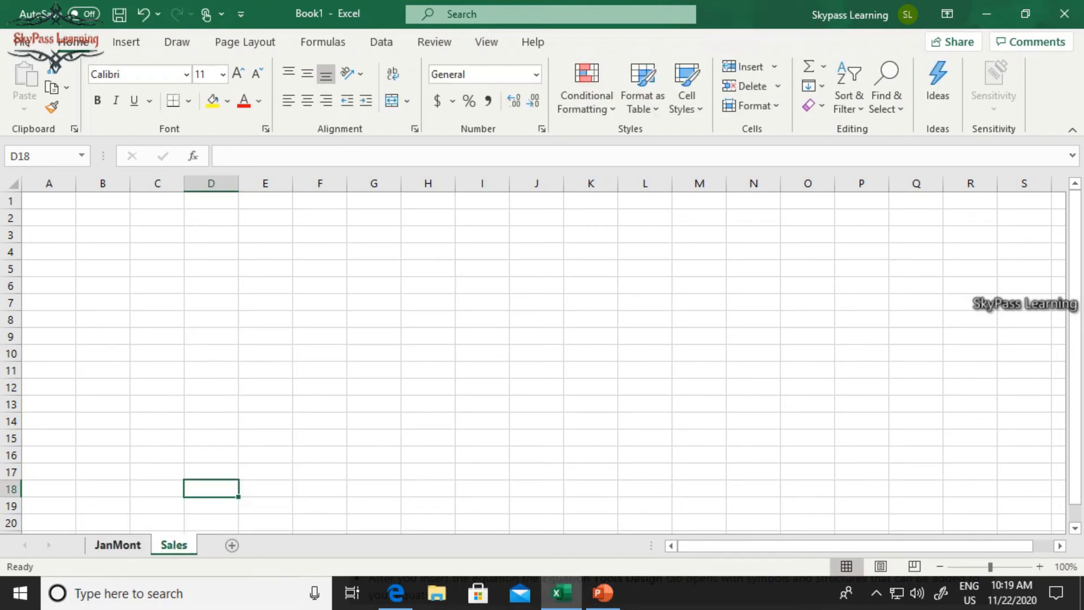
Enter the numbers 1, 2 and 3 in cells D2 to D4 of the Sales sheet
left_click(211, 218)
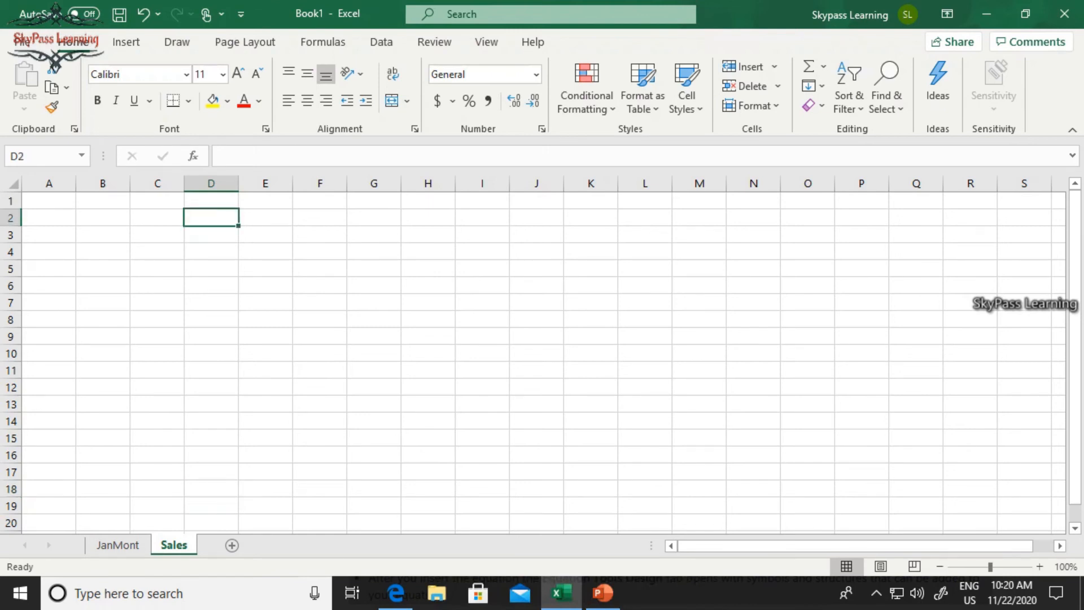
type("1")
key("Return")
type("2")
key("Return")
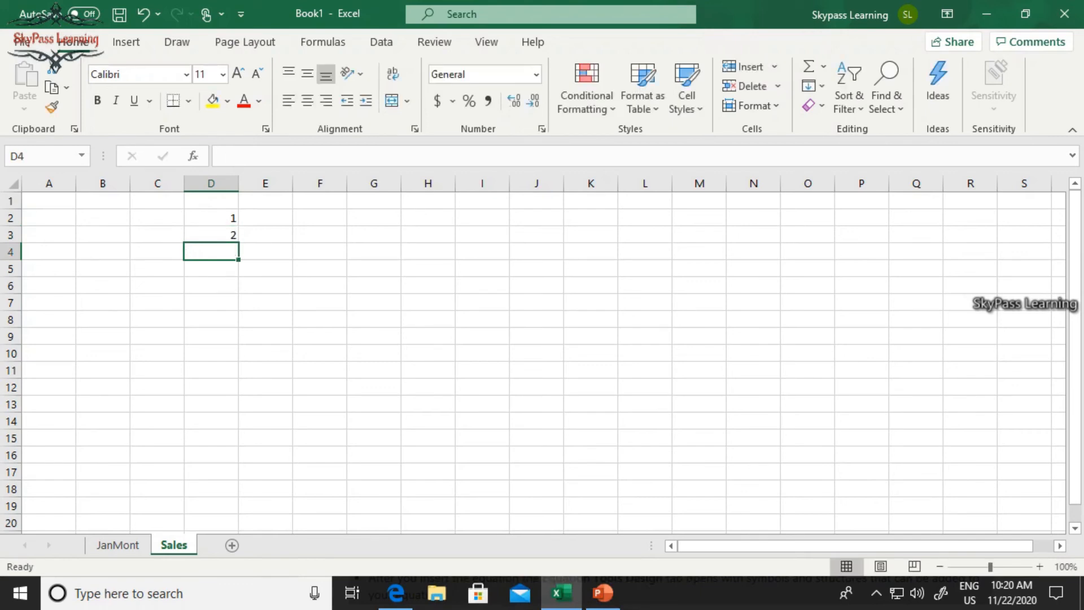
type("3")
key("Return")
Extend the number series from D2:D4 down to cell D18 with AutoFill
key("Up")
key("Up")
key("Up")
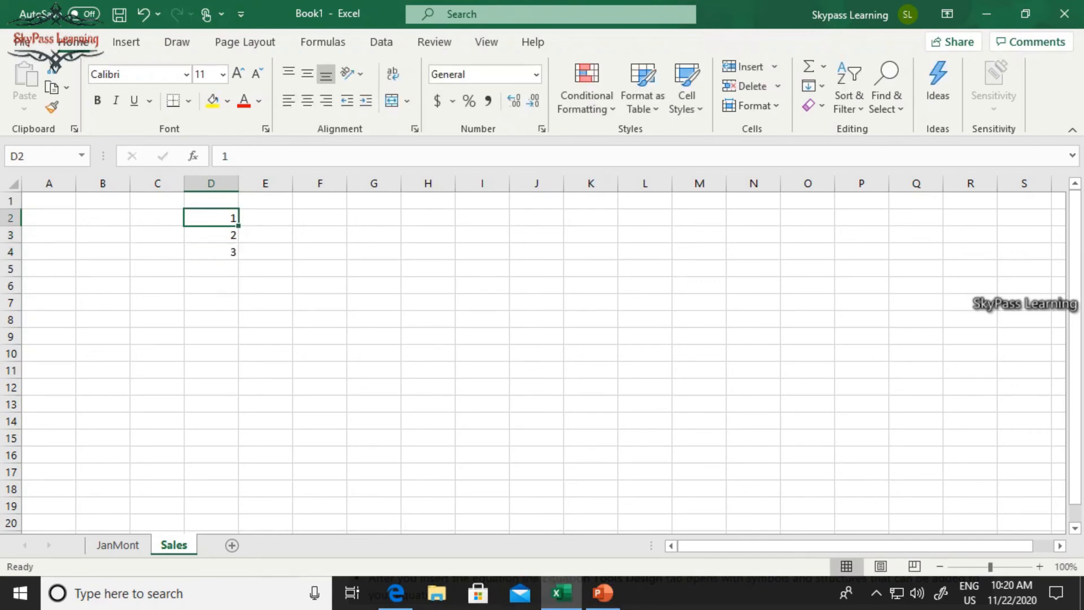
key("shift+Down")
key("shift+Down")
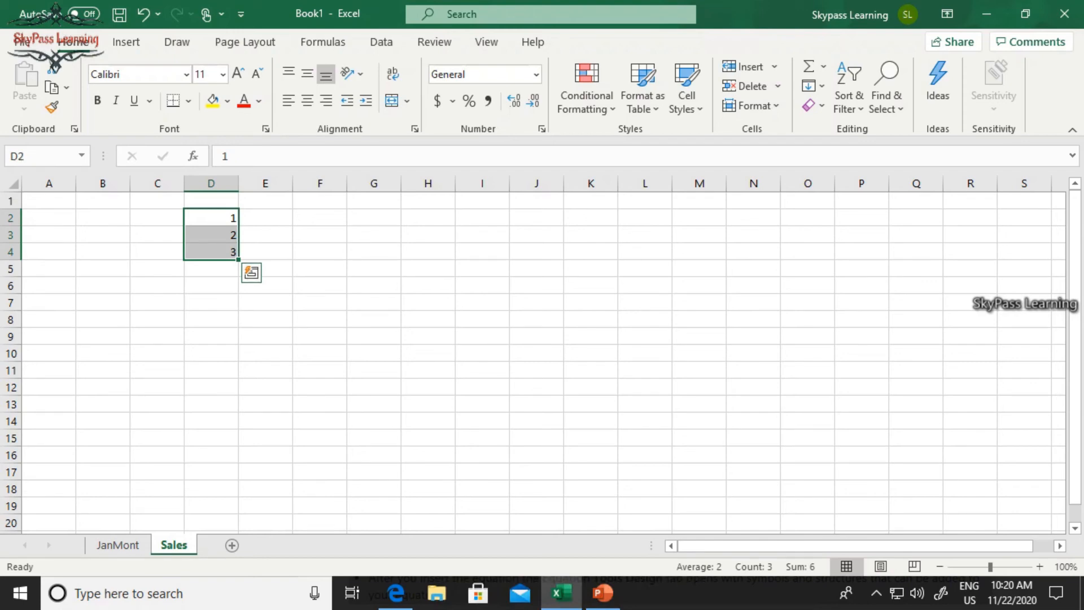
left_click_drag(238, 259, 238, 491)
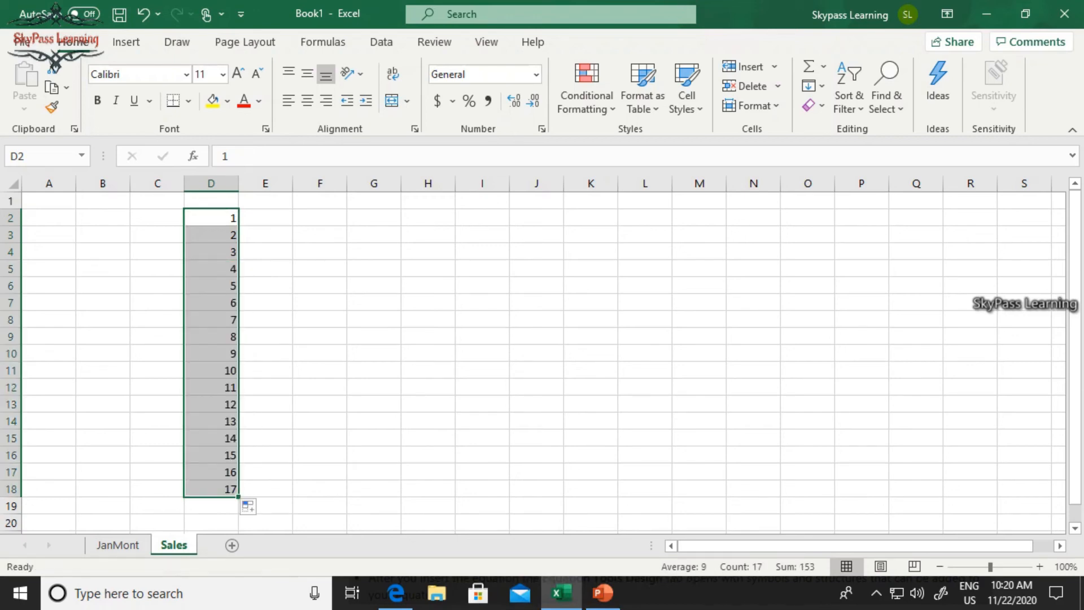
Enter the month names Jan and Feb in cells F2 and F3
left_click(319, 217)
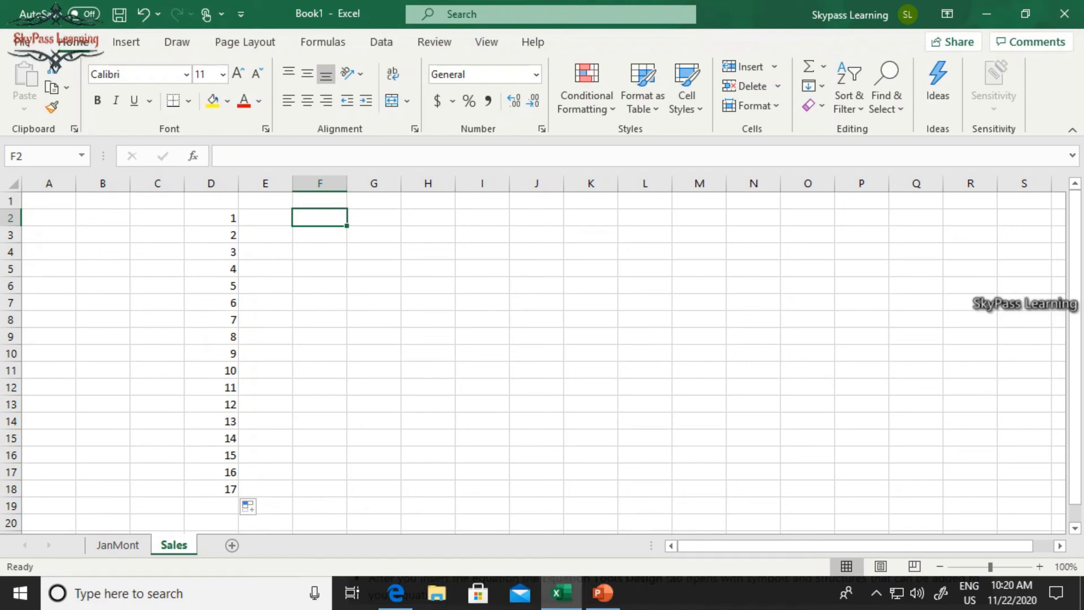
type("Jan\\")
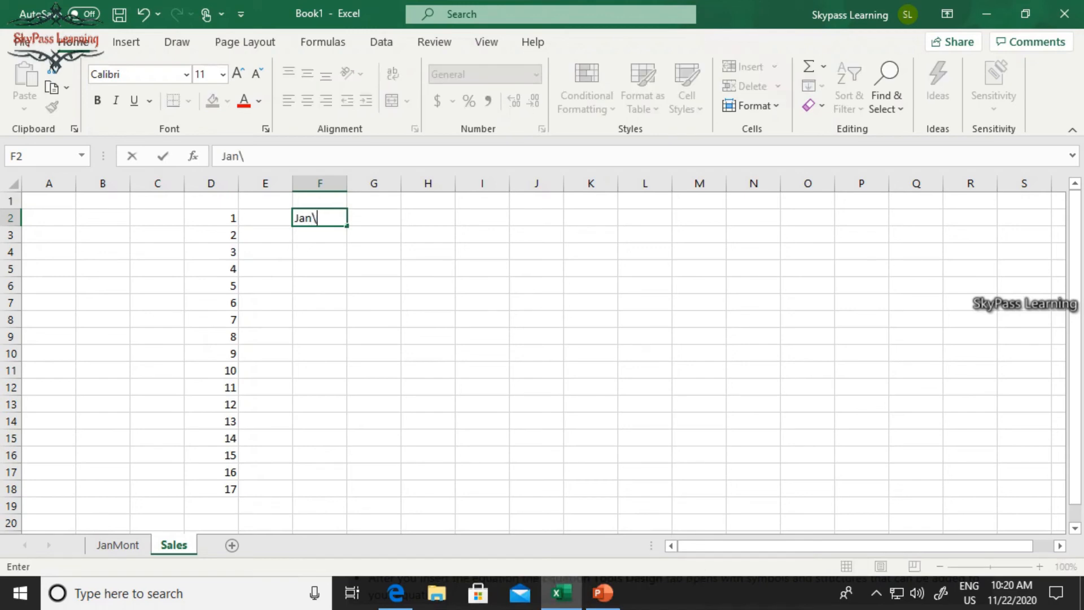
key("BackSpace")
key("Return")
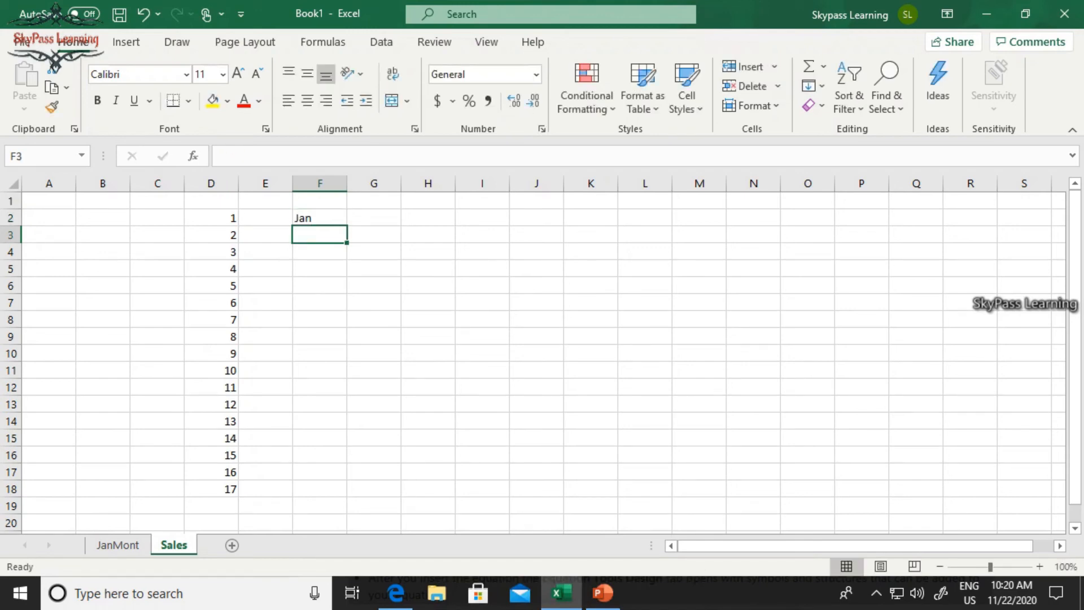
type("Feb")
key("Return")
AutoFill the month series from F2:F3 down to cell F18
left_click(320, 234)
left_click_drag(320, 218, 319, 234)
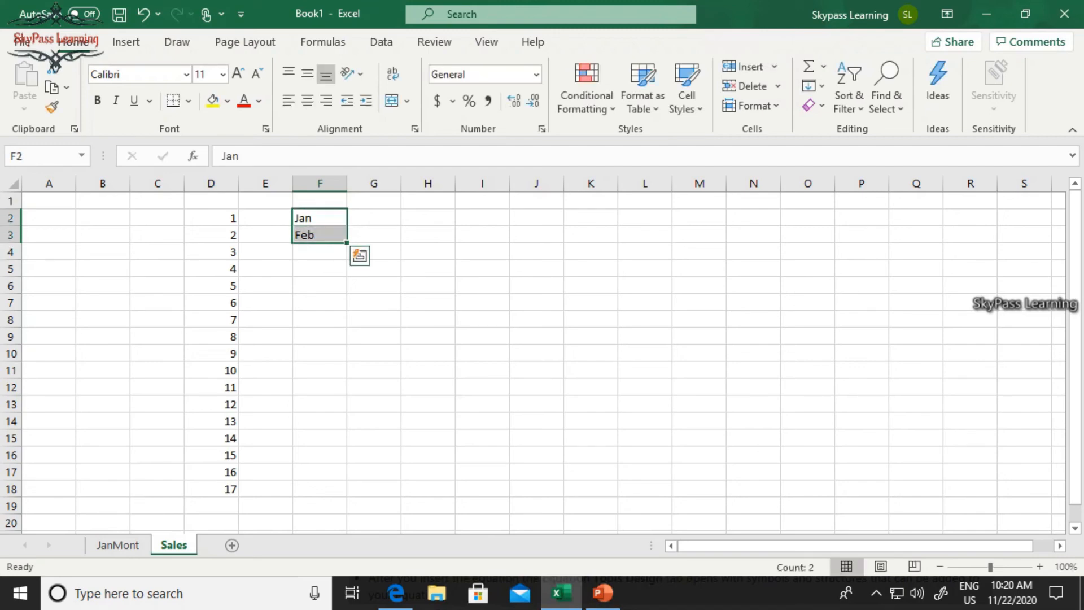
left_click_drag(347, 242, 346, 498)
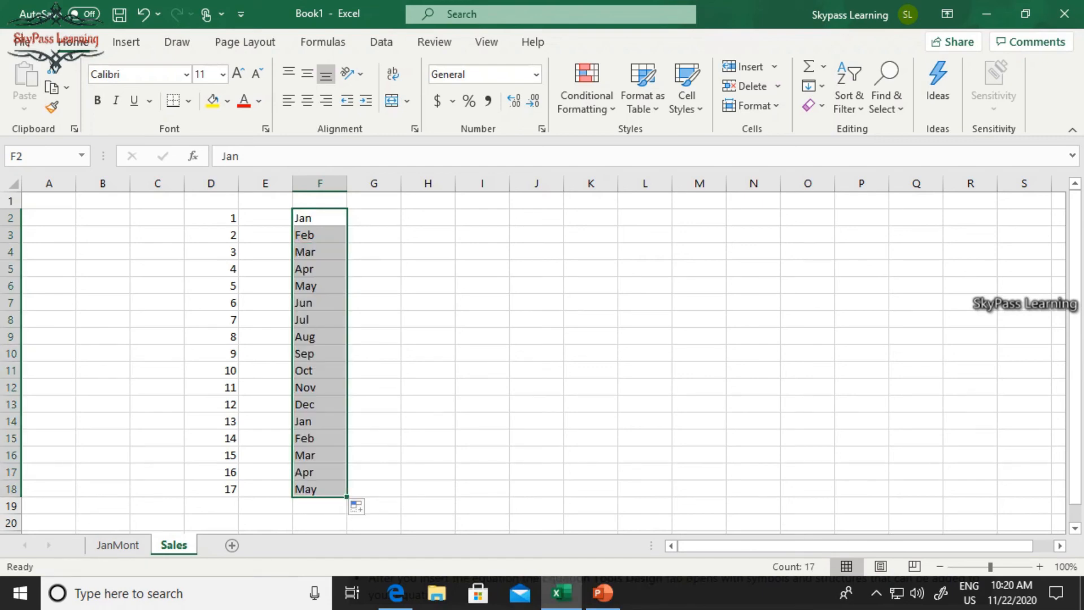
Enter the weekday names Sun and Mon in cells G2 and G3
left_click(374, 217)
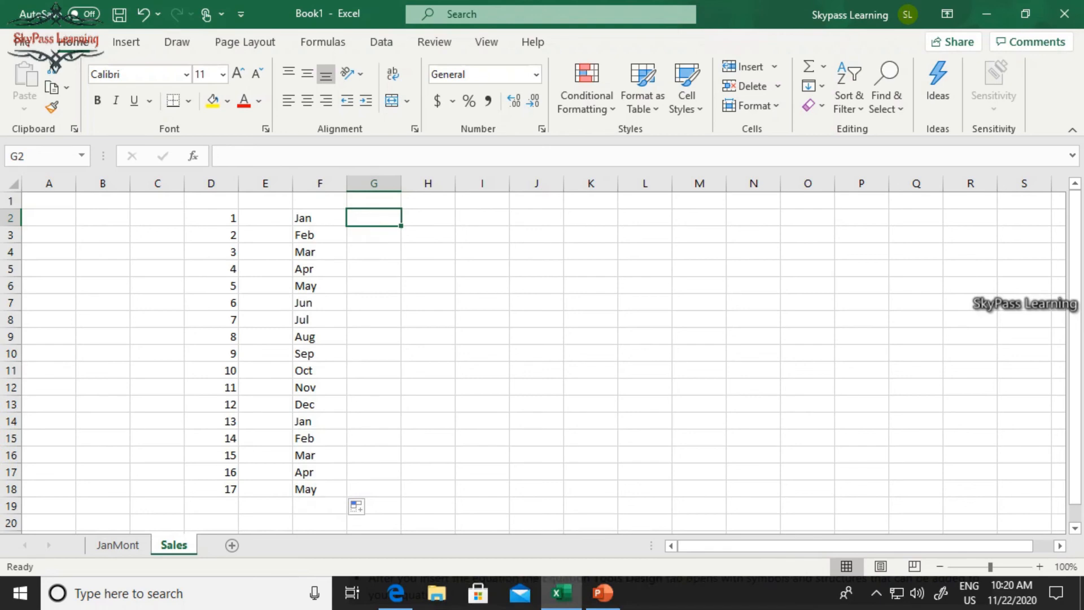
type("Sun")
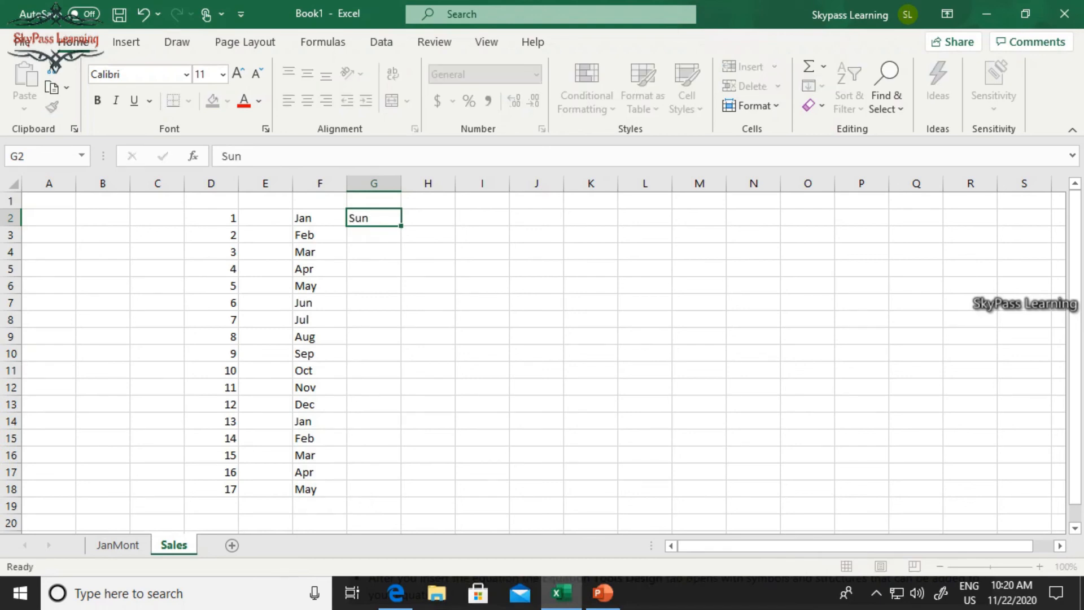
key("Return")
type("D")
key("BackSpace")
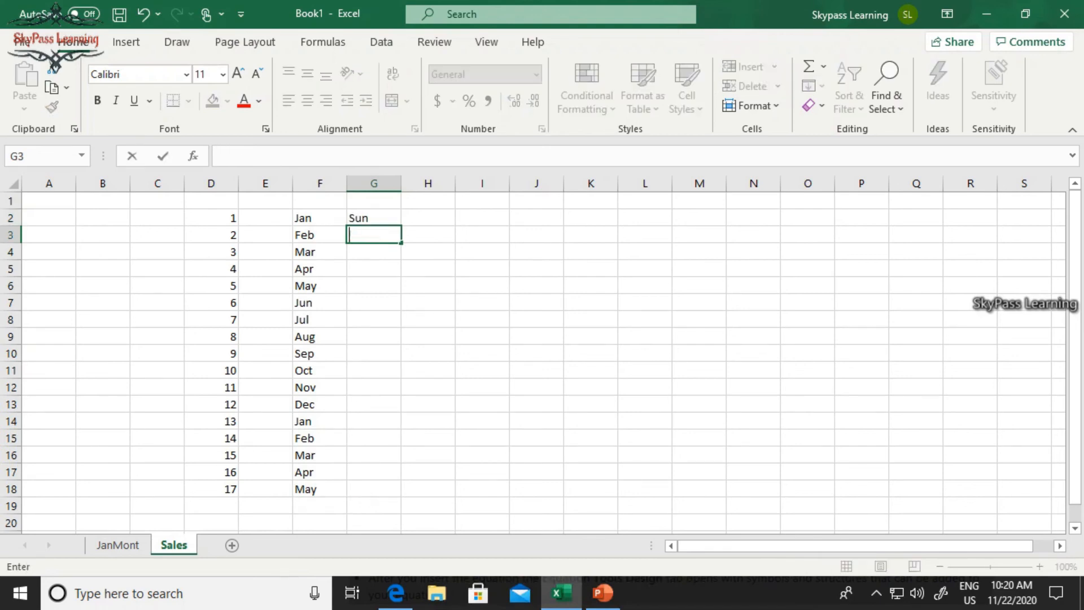
type("Mon")
key("Return")
AutoFill the weekday series from G2:G3 down to cell G19
key("Up")
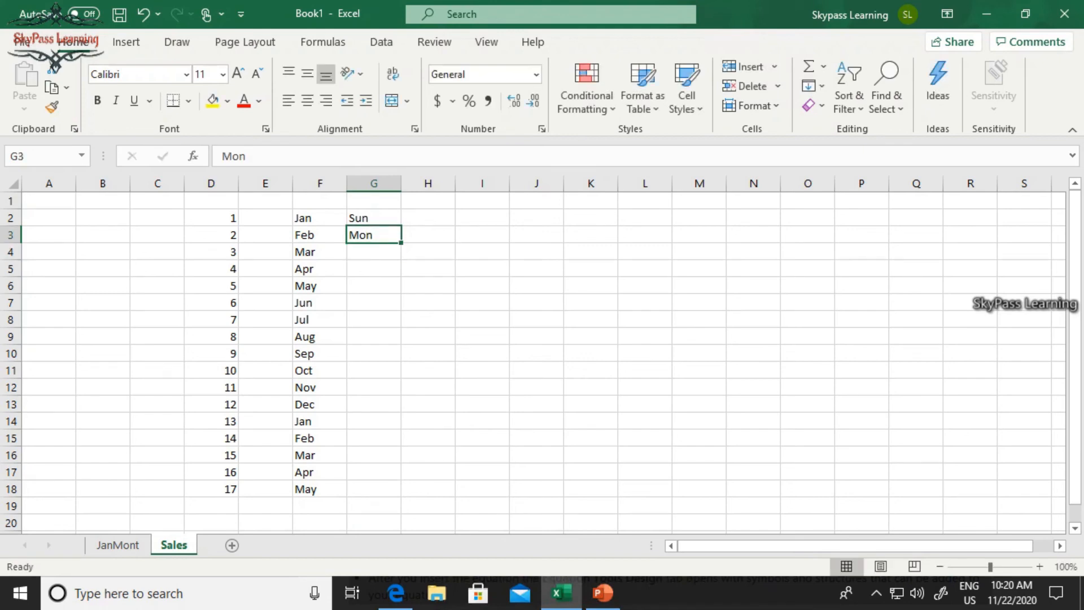
key("Up")
key("shift+Down")
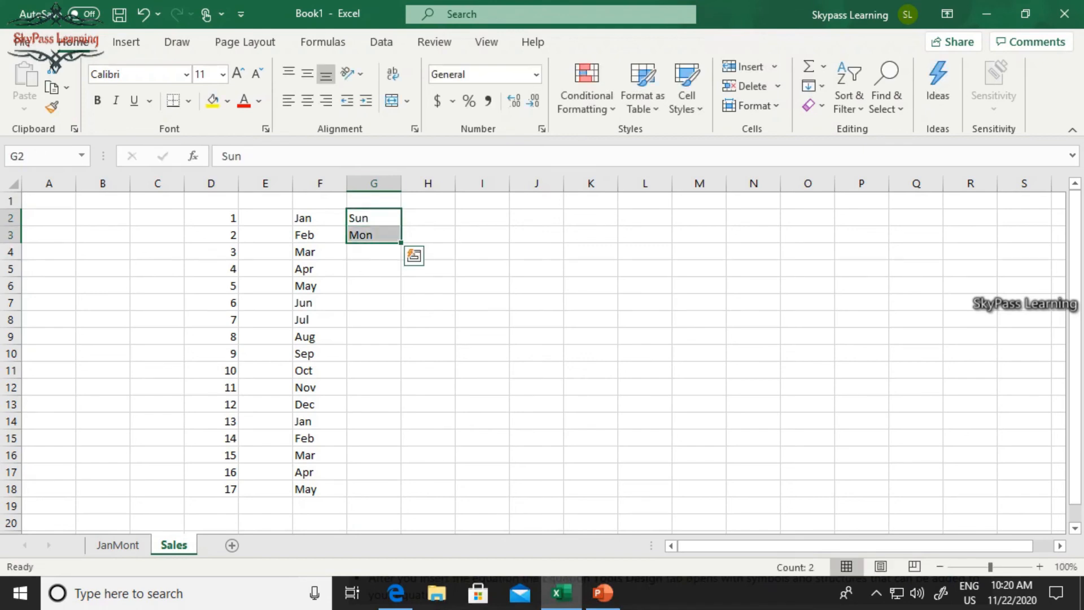
left_click_drag(401, 243, 402, 511)
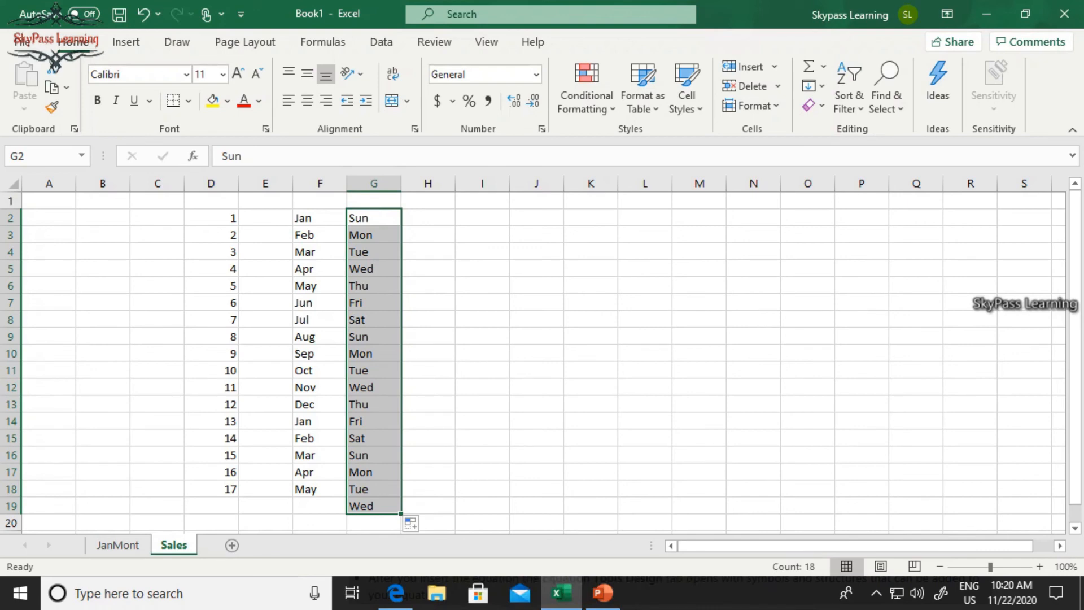
Enter the weekday names Fri and Sat in cells I2 and I3
left_click(482, 217)
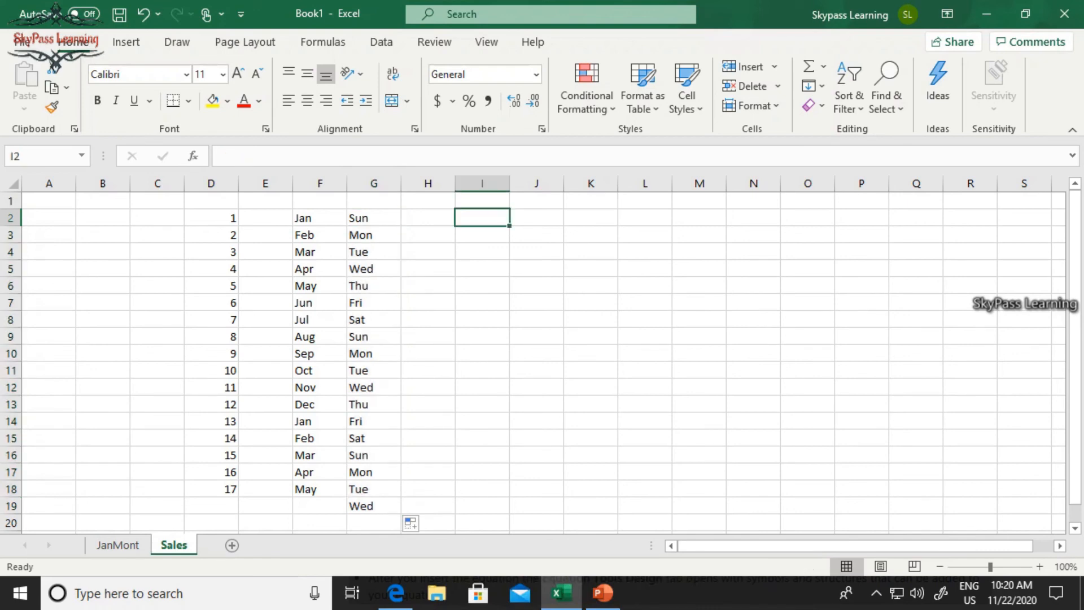
type("Fri")
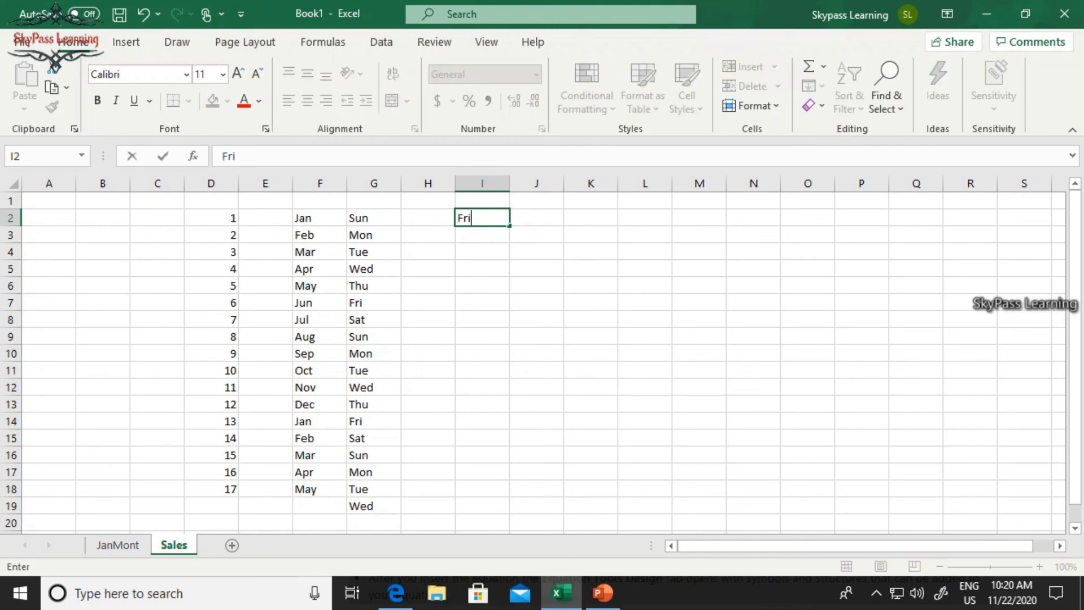
key("Return")
type("Sat")
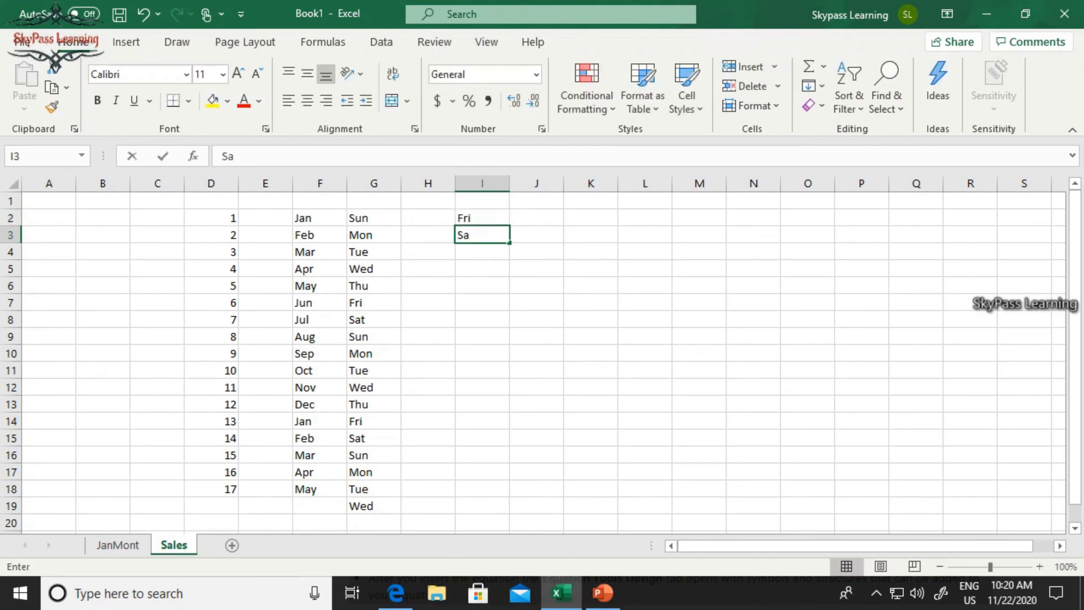
key("Return")
Open the Quick Analysis options for the weekday cells I2:I3
key("Up")
key("Up")
key("shift+Down")
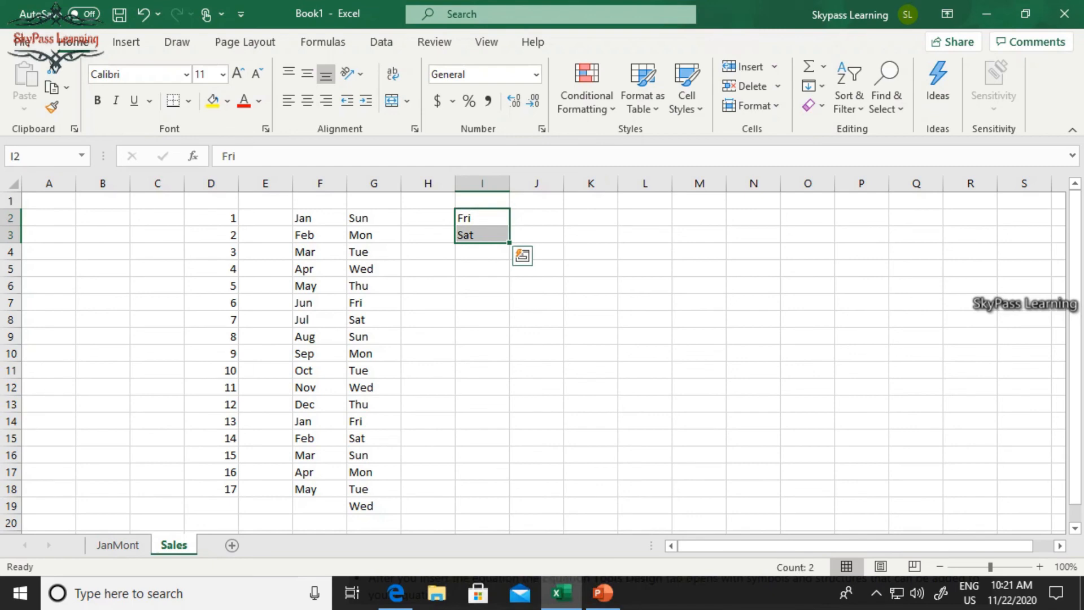
left_click(482, 251)
left_click(483, 218)
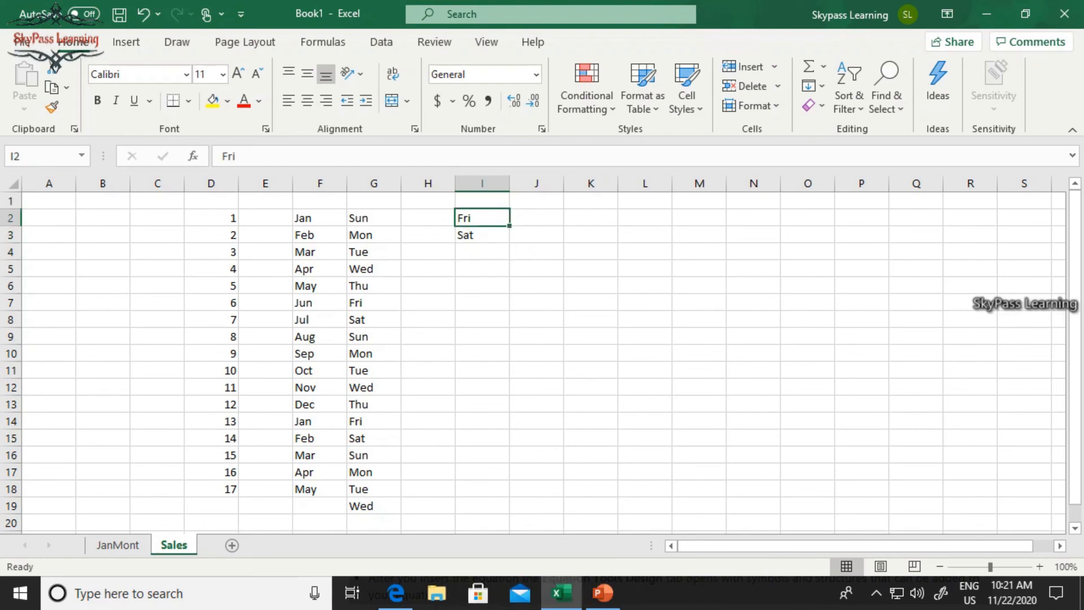
key("shift+Down")
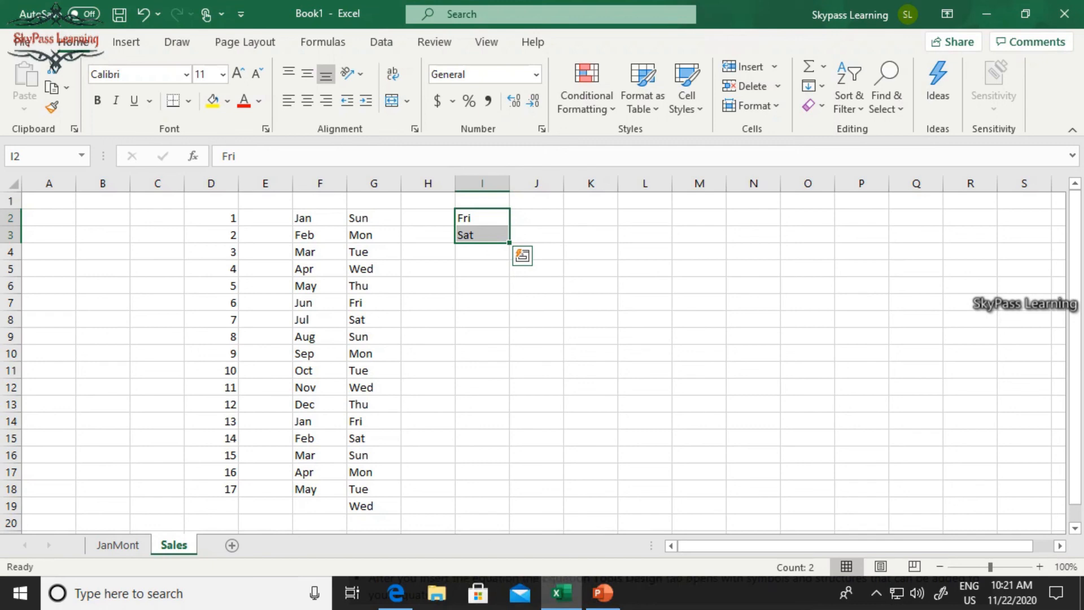
left_click(523, 255)
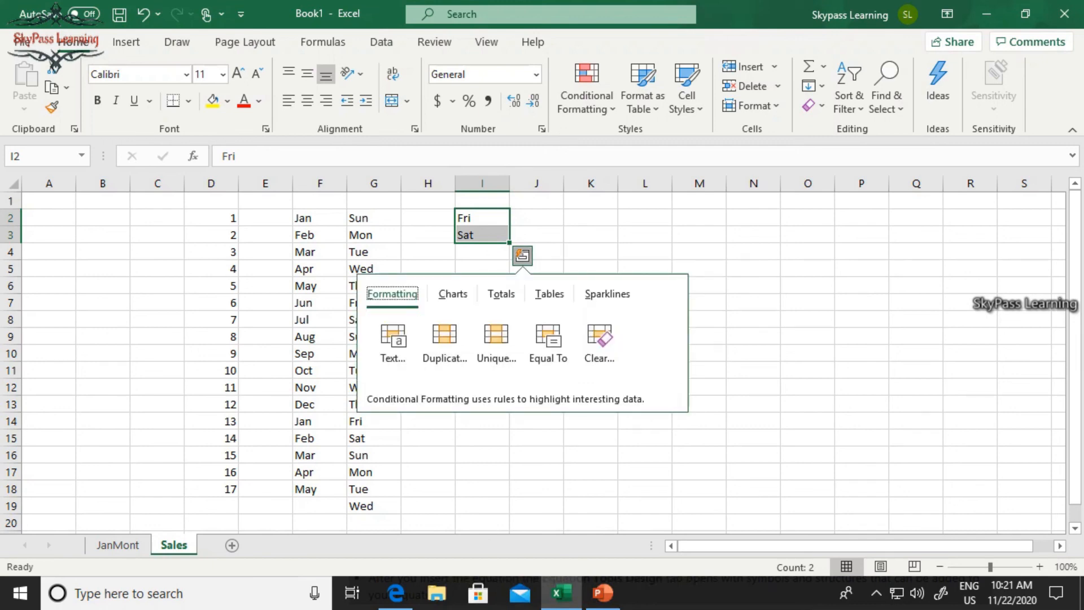
AutoFill the weekday series from I2:I3 down to cell I19
left_click(536, 252)
left_click_drag(482, 218, 482, 252)
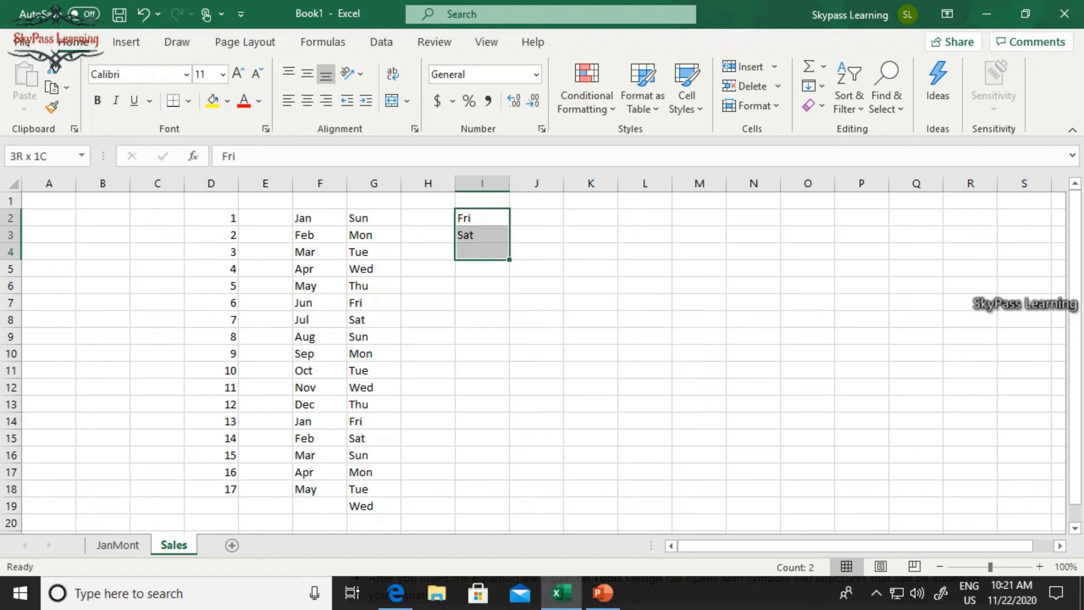
left_click(482, 235)
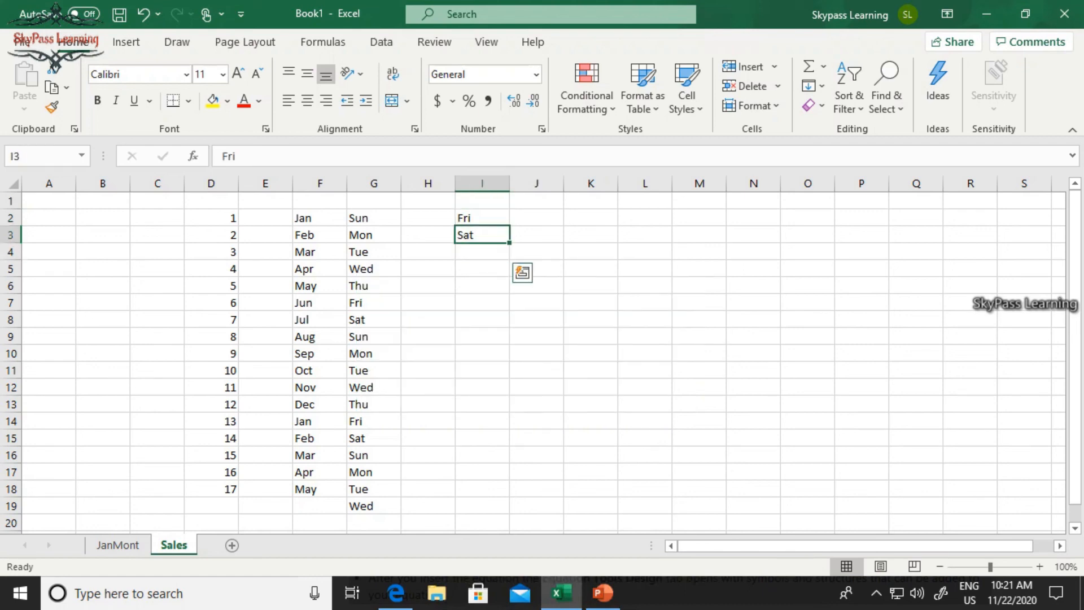
key("shift+Up")
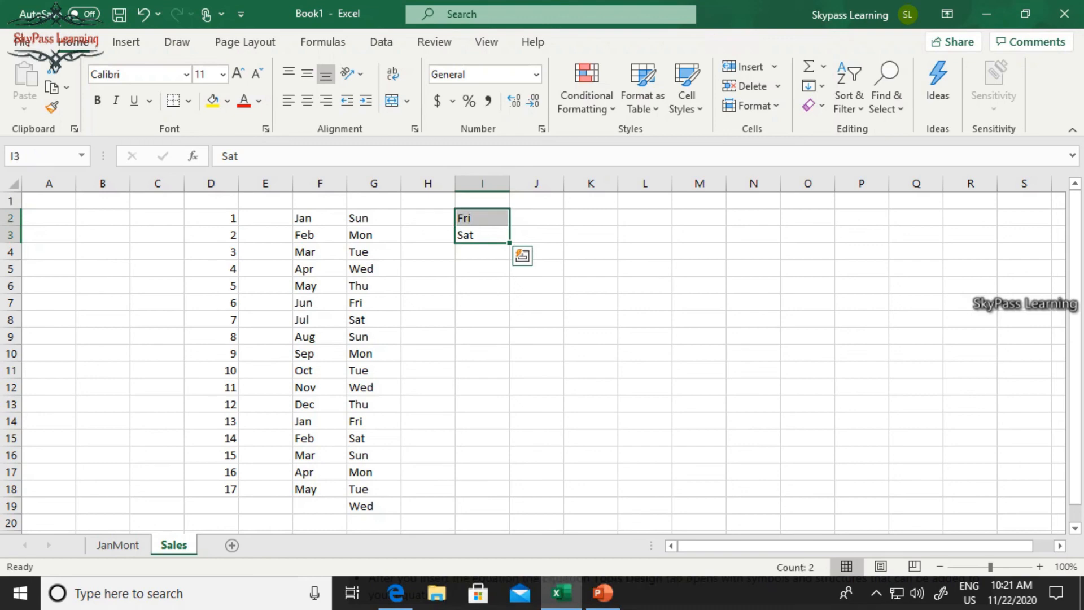
left_click_drag(509, 243, 509, 514)
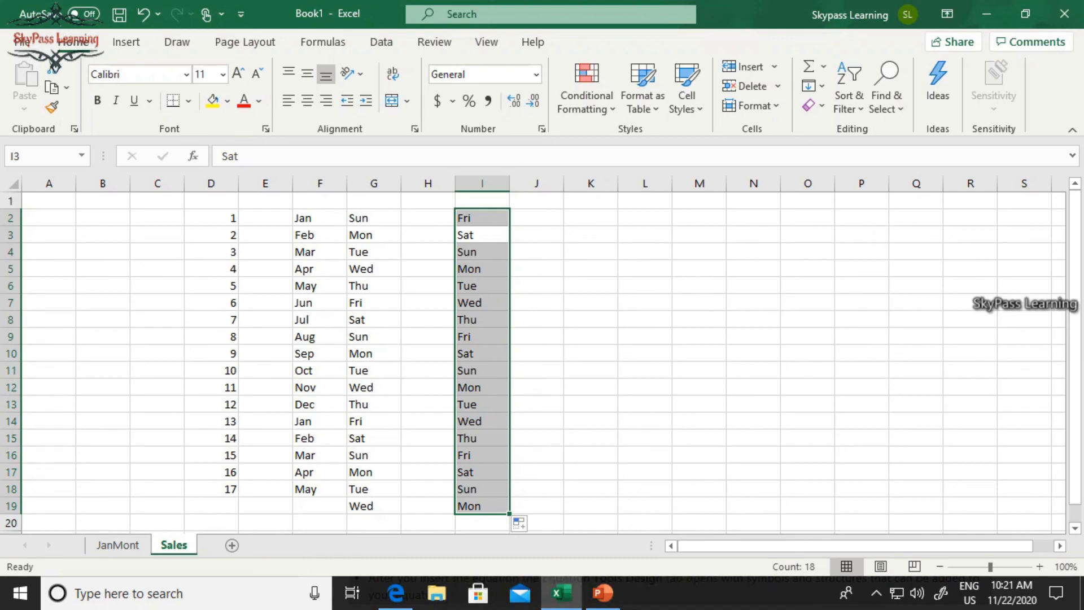
left_click(536, 268)
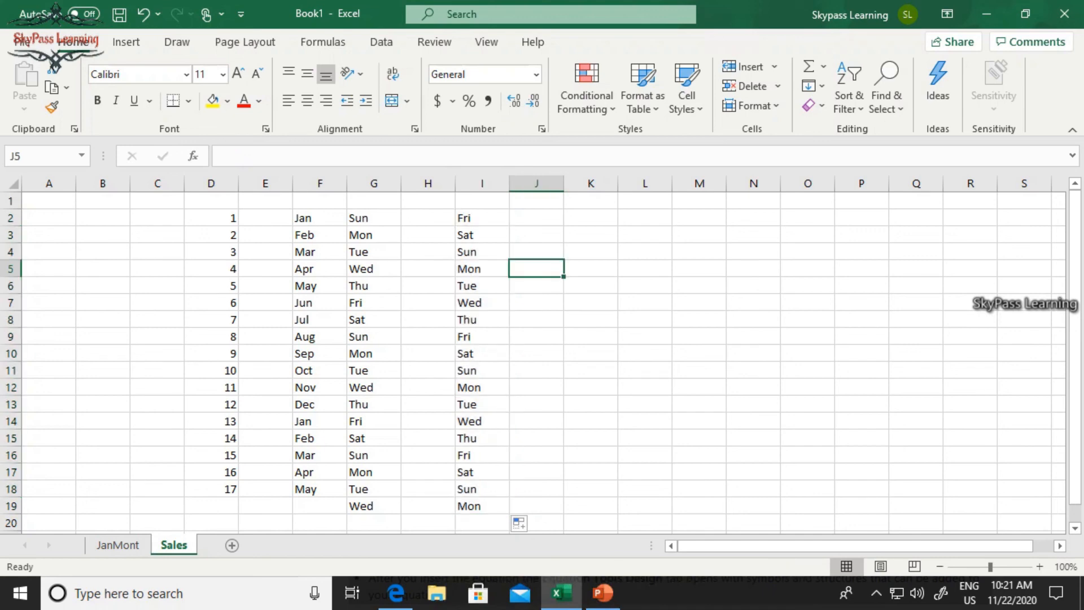
Enter the numbers 5, 10 and 15 in cells K2, K3 and K4
left_click(591, 218)
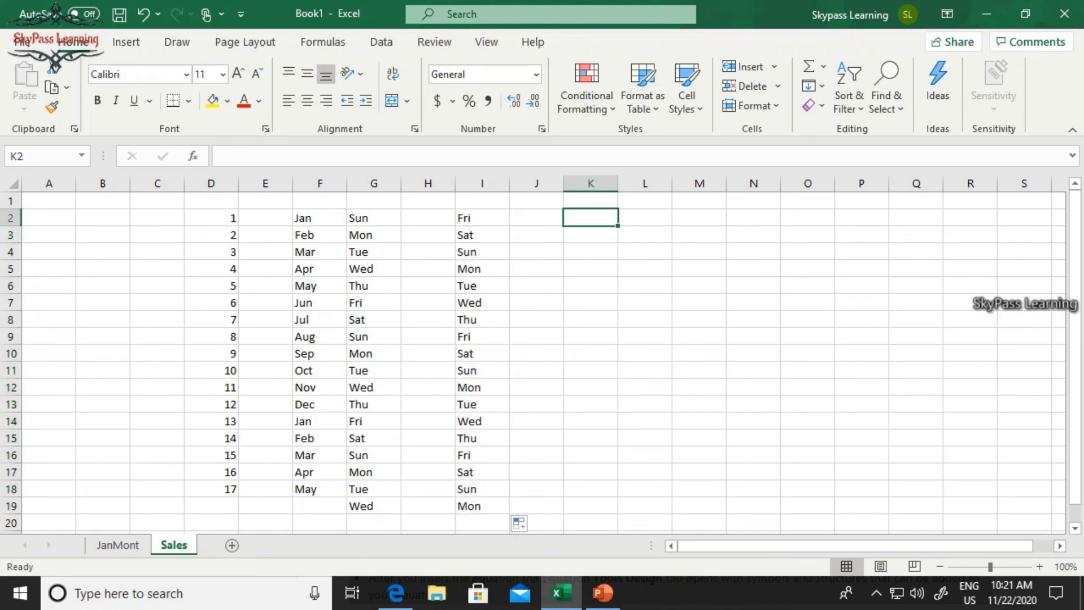
type("5")
key("Return")
type("10")
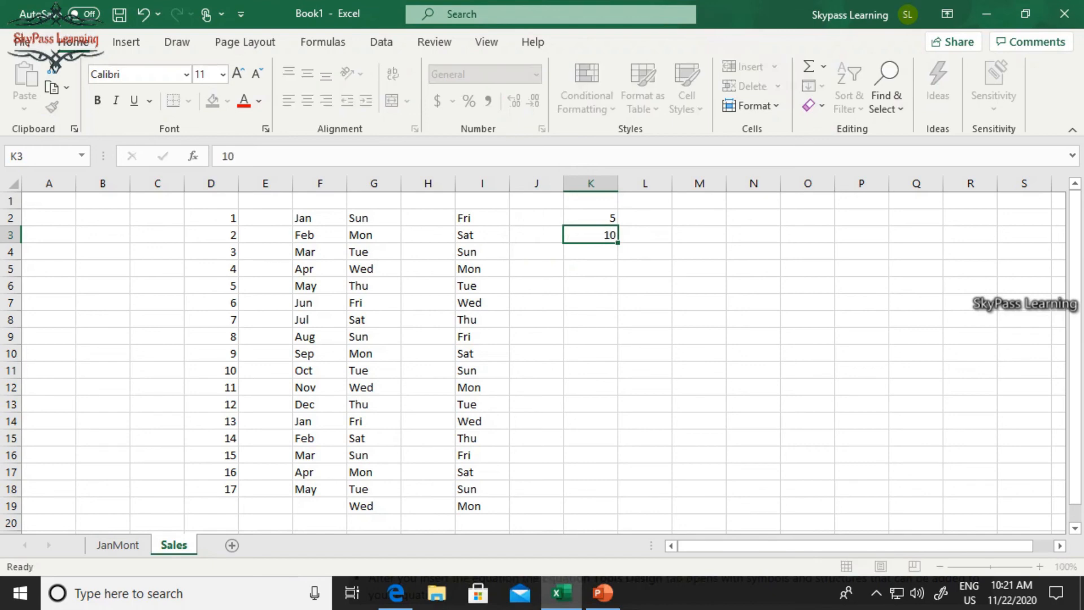
key("Return")
type("15")
key("Return")
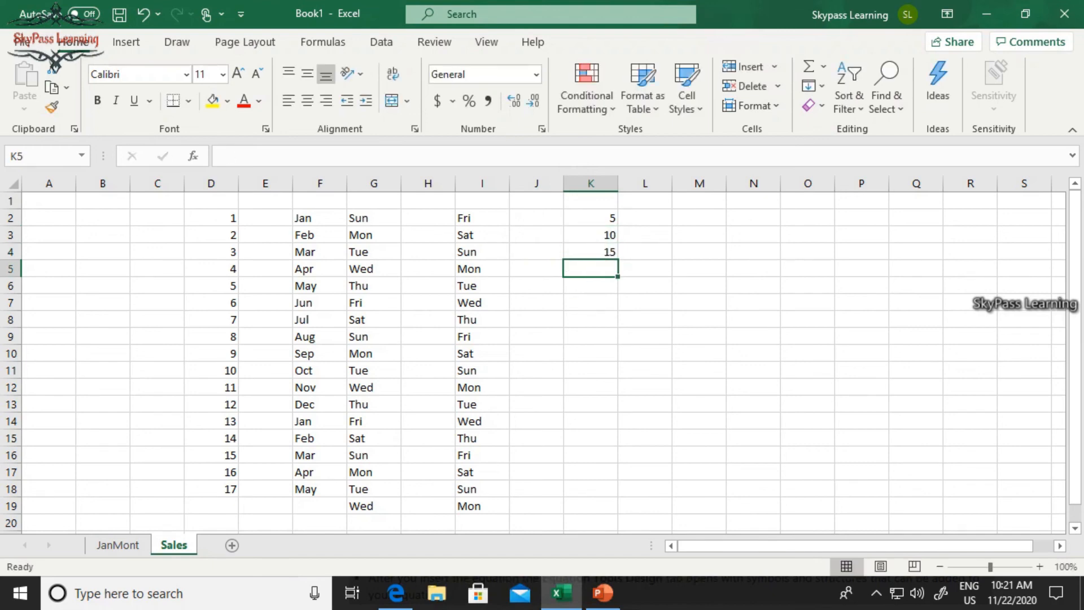
AutoFill the number series from K2:K4 down to cell K17
left_click(591, 217)
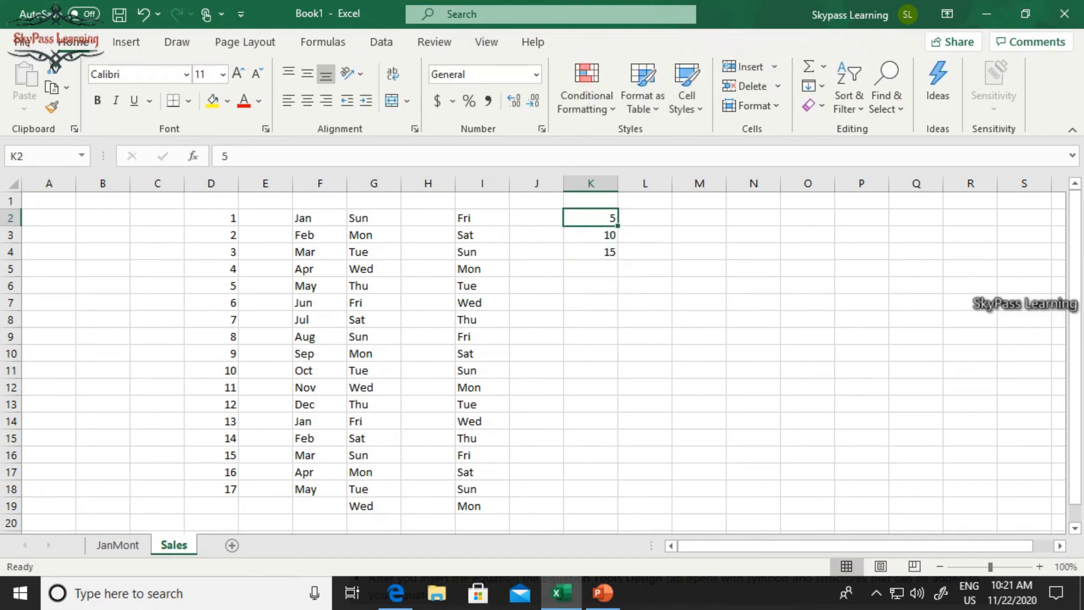
left_click_drag(590, 218, 590, 251)
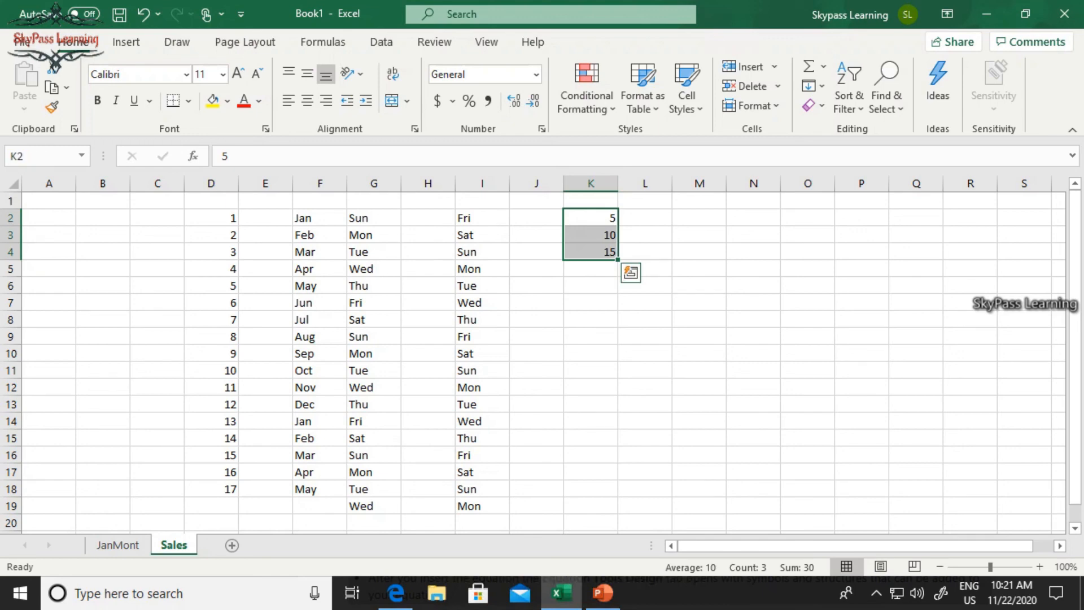
left_click_drag(617, 259, 618, 477)
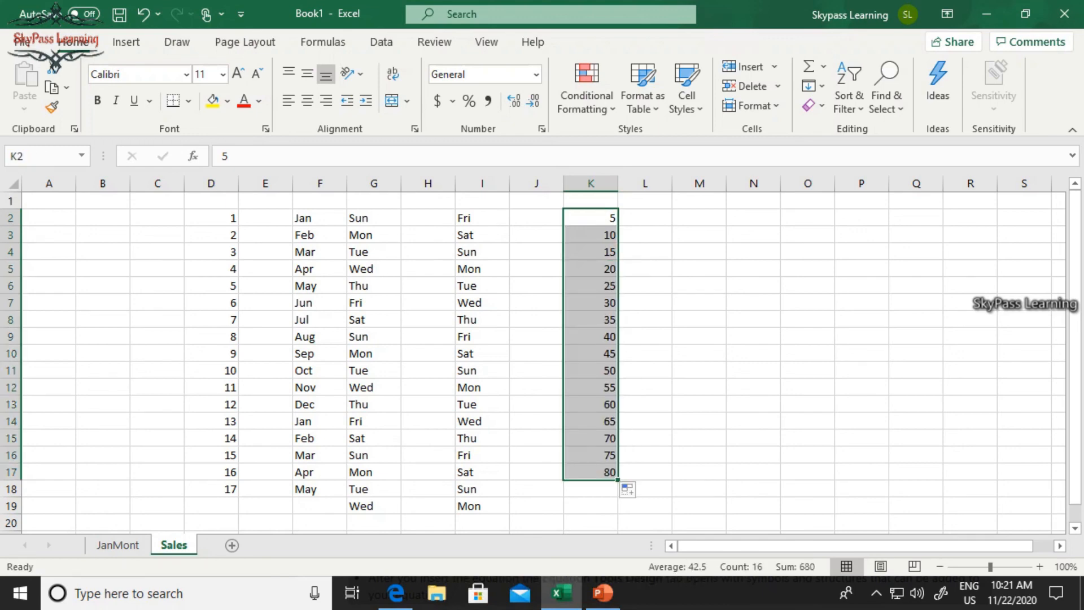